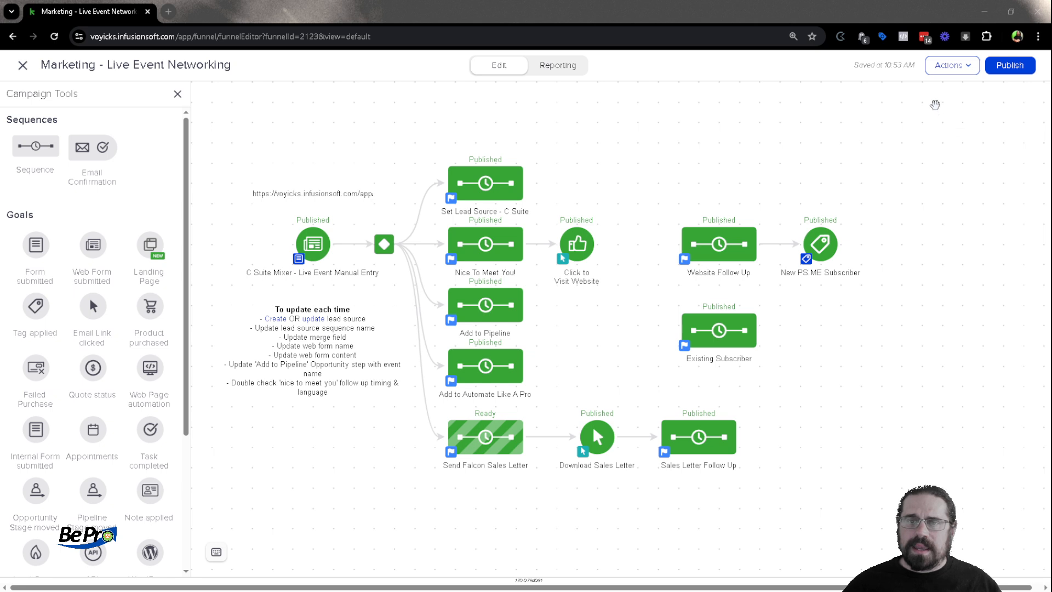
Look through the automation's saved versions available for restoring, and close the list without restoring any
click(952, 65)
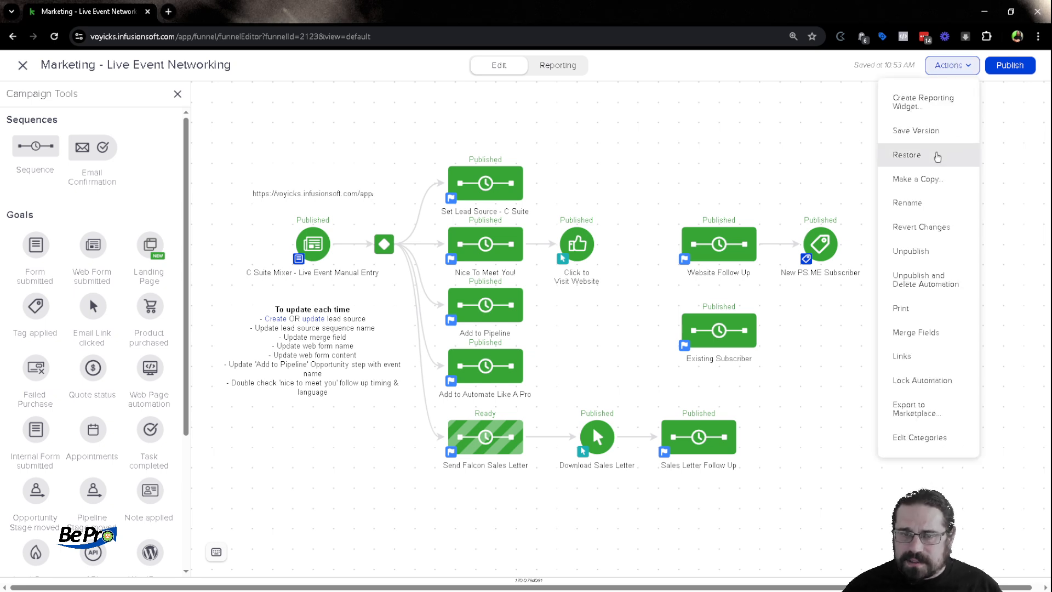
click(934, 155)
scroll(618, 257, down, 3)
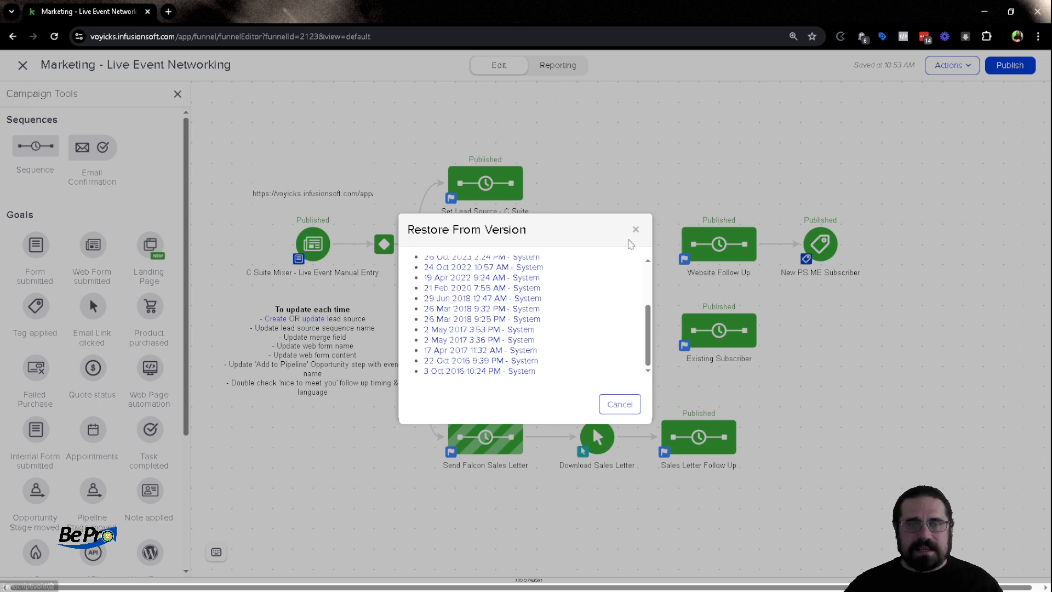
click(635, 229)
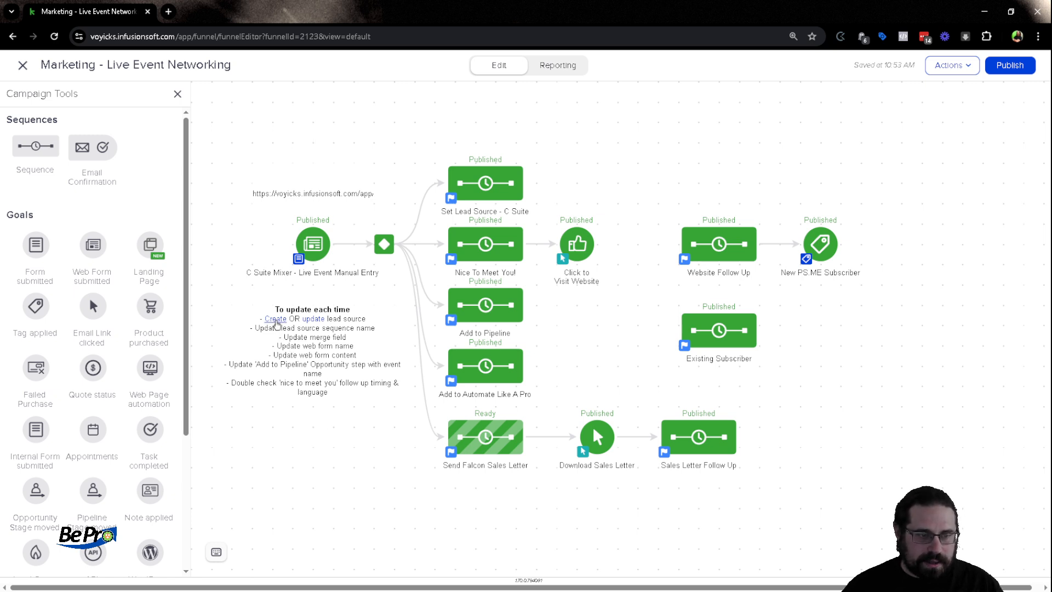
Create a new lead source from the link in the "To update each time" note and name it PKON 2025
click(275, 320)
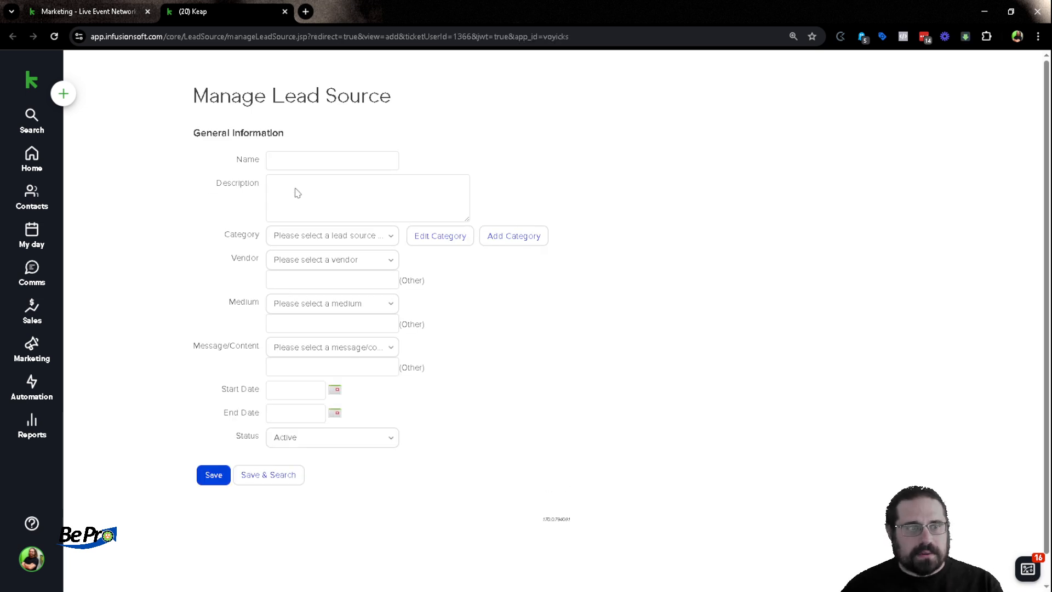
click(302, 163)
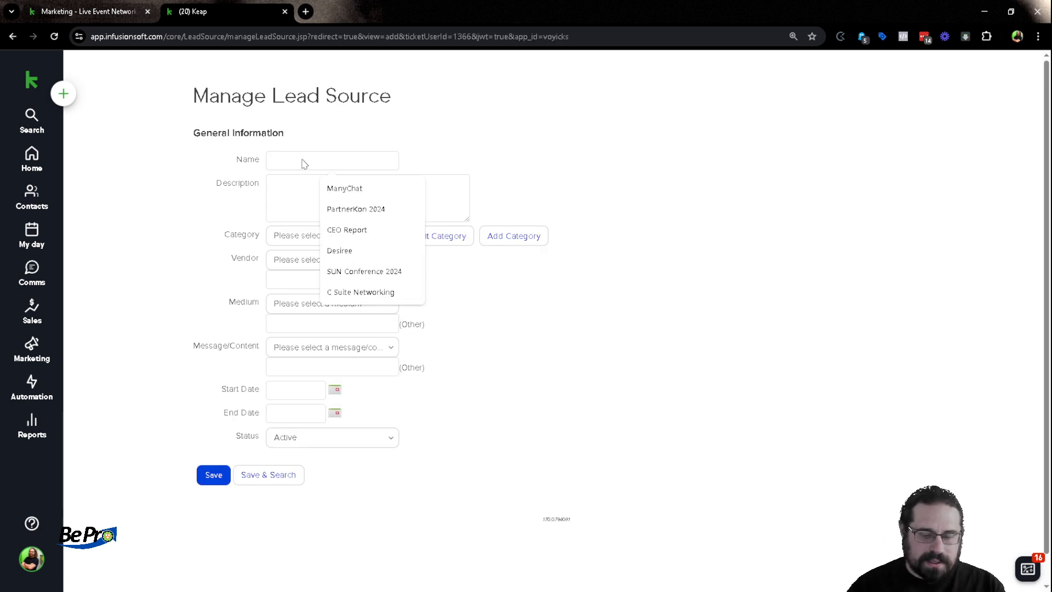
text(PKON 2025)
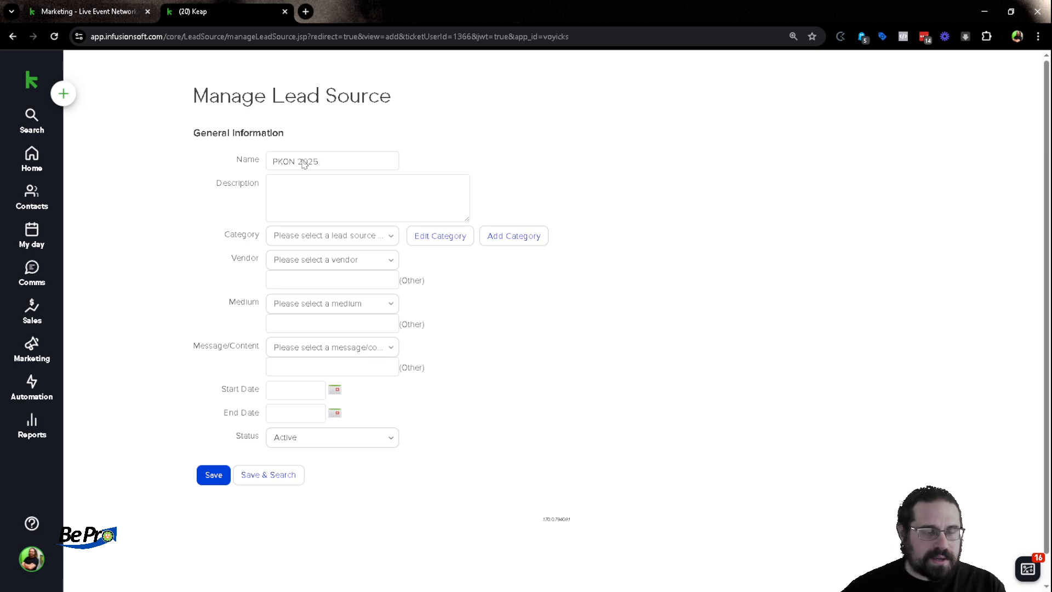
Enter "All Leads that came from PartnerKon 2025." as the lead source description
click(326, 205)
text(All Leasd)
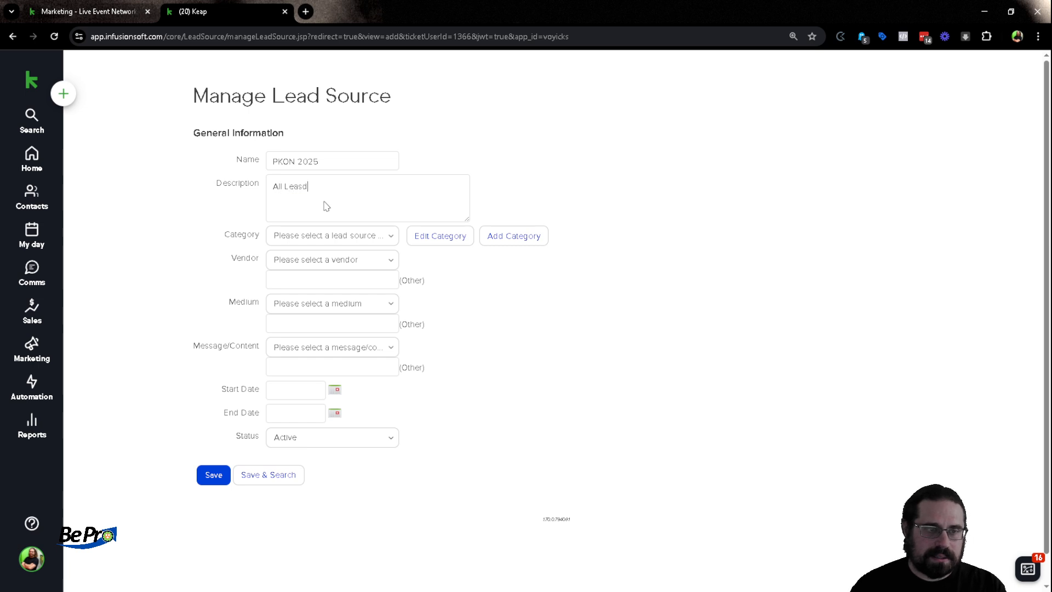
key(Left)
key(Left)
text(d)
key(End)
text(that)
key(BackSpace)
key(BackSpace)
key(BackSpace)
key(BackSpace)
key(BackSpace)
key(BackSpace)
key(BackSpace)
text(that came from Partnerk)
key(BackSpace)
text(Kon 2025)
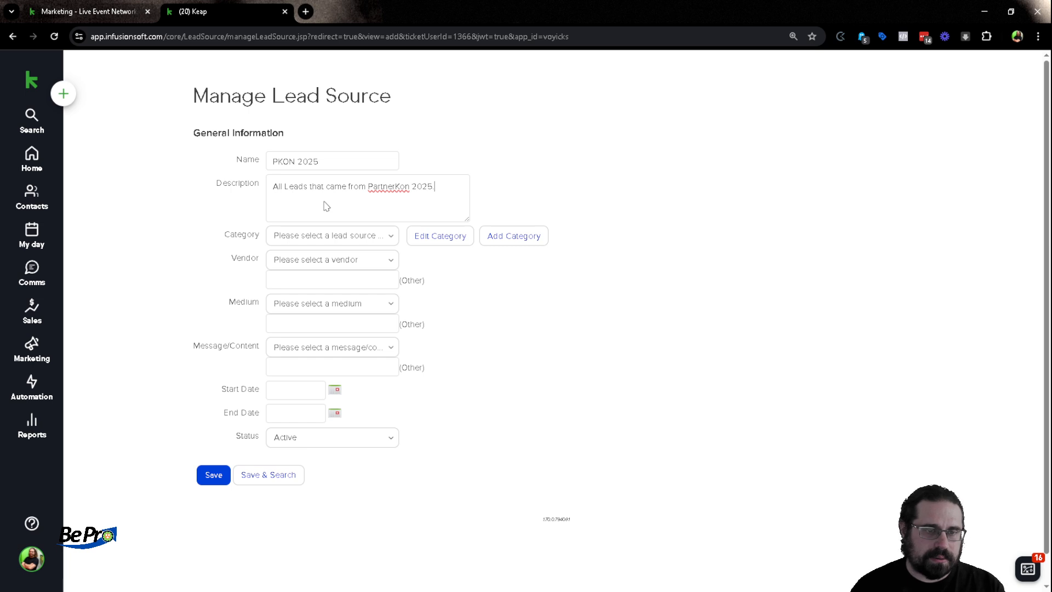
Set the lead source's category to Direct, vendor to Infusionsoft and medium to Conference, and save it
click(338, 234)
click(323, 269)
click(323, 267)
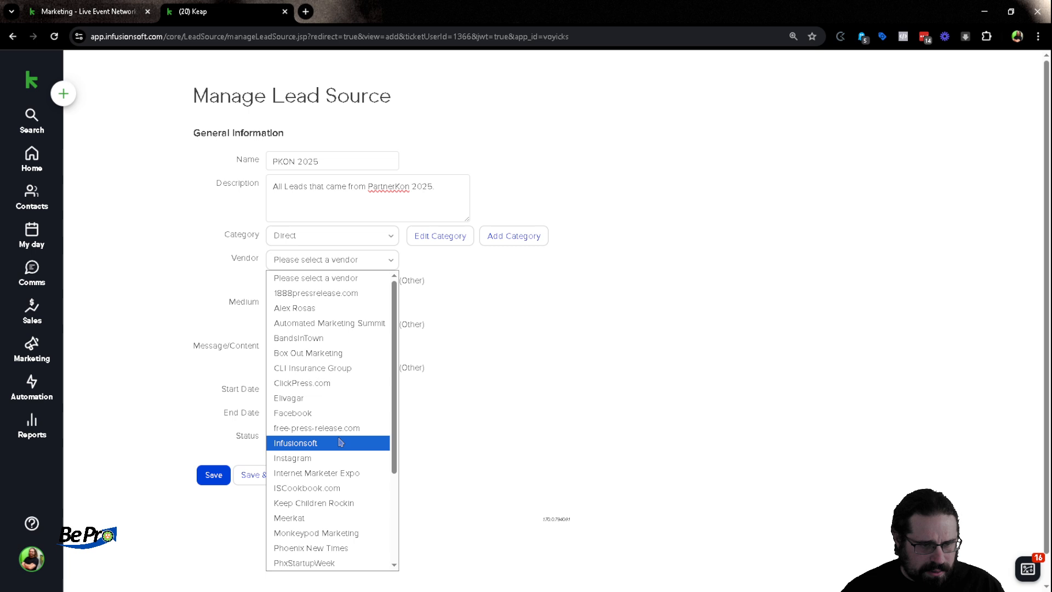
click(341, 443)
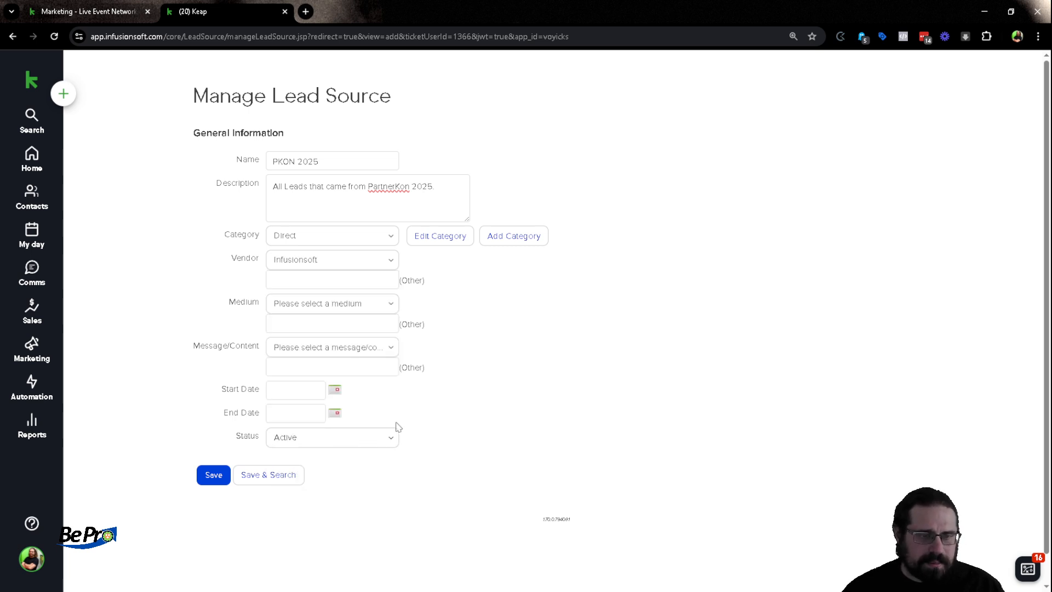
click(306, 303)
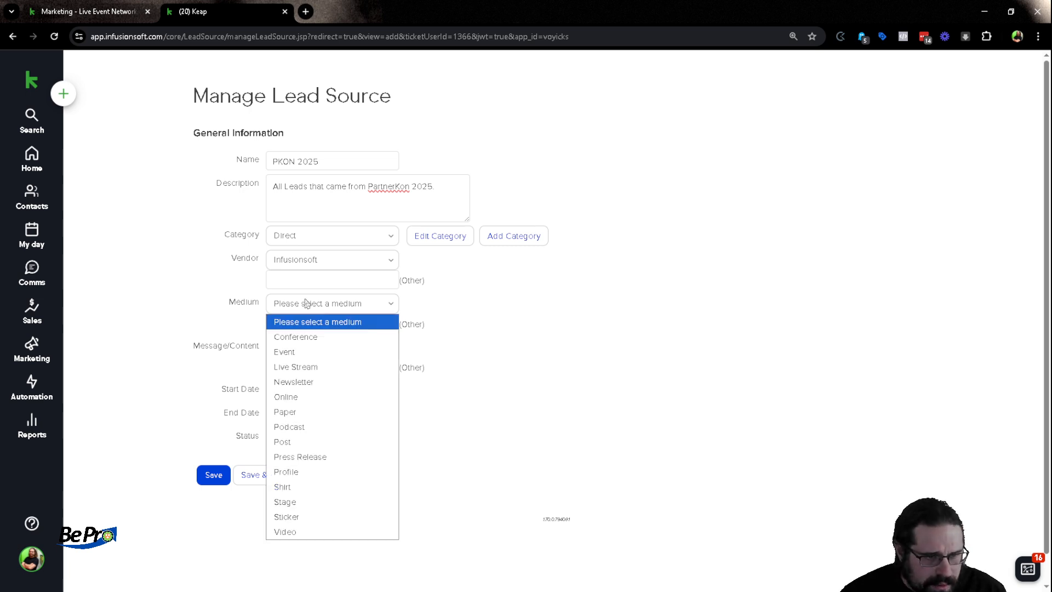
click(315, 336)
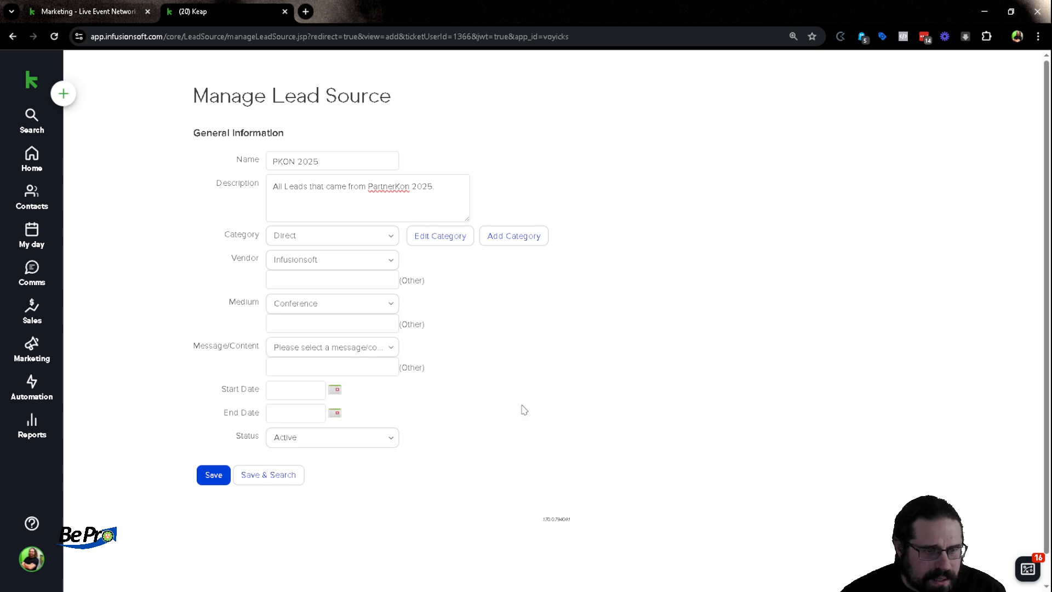
click(213, 474)
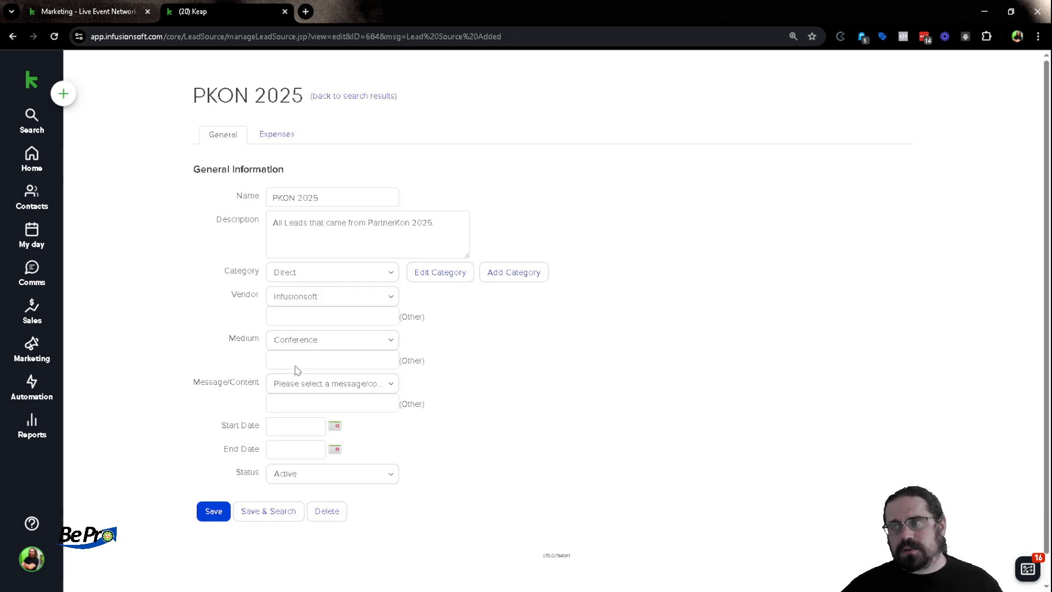
View the PKON 2025 lead source's expenses, and close the lead source to return to the automation
click(289, 146)
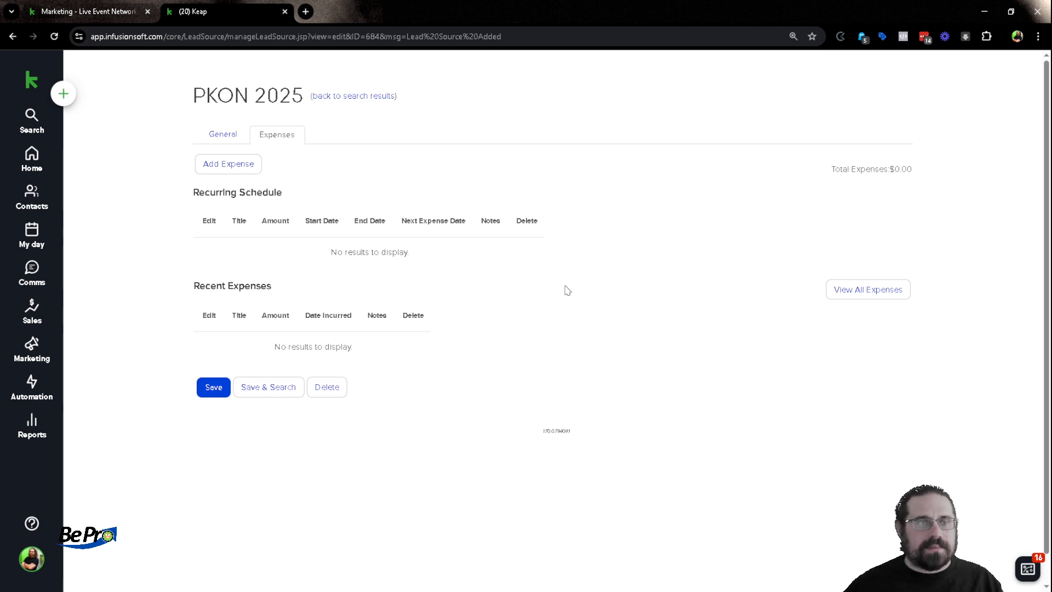
key(ctrl+w)
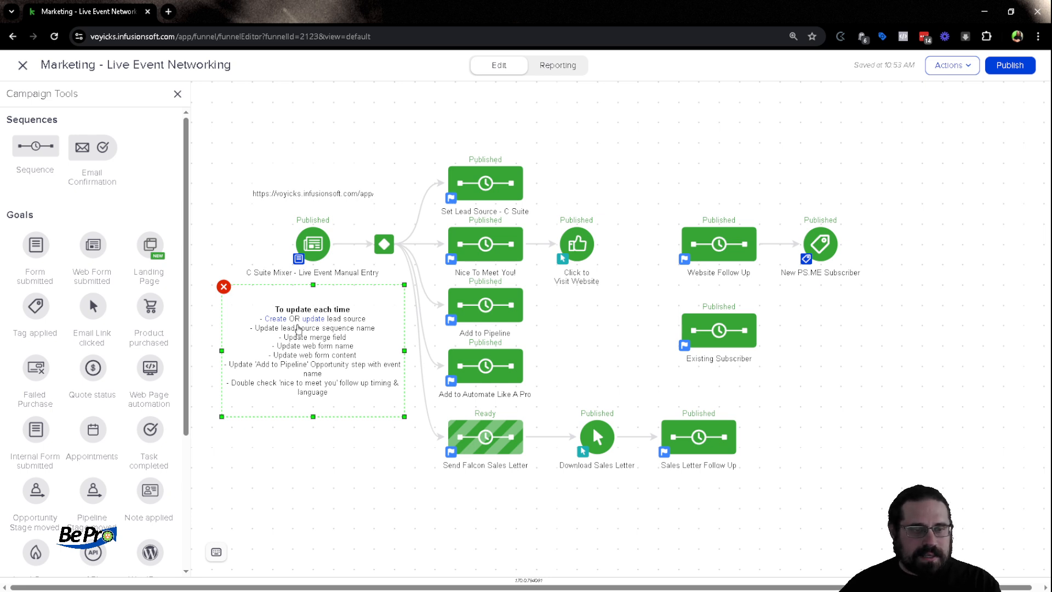
Rename the lead source sequence on the canvas to "Set Lead Source - PKON25"
click(547, 200)
double_click(496, 212)
key(Right)
key(ctrl+shift+Left)
key(ctrl+shift+Left)
text(PKON)
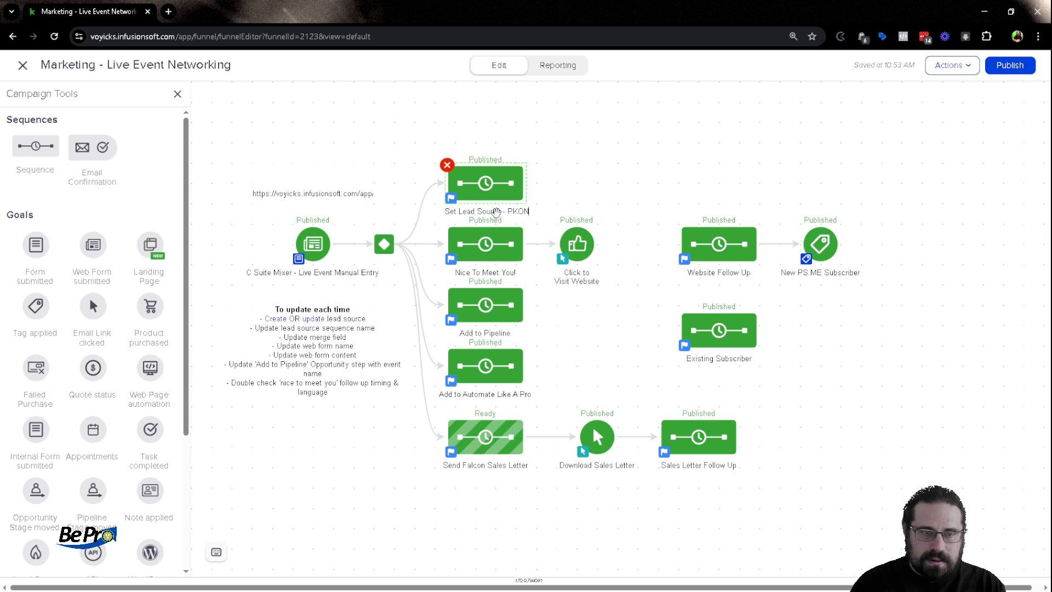
text(25)
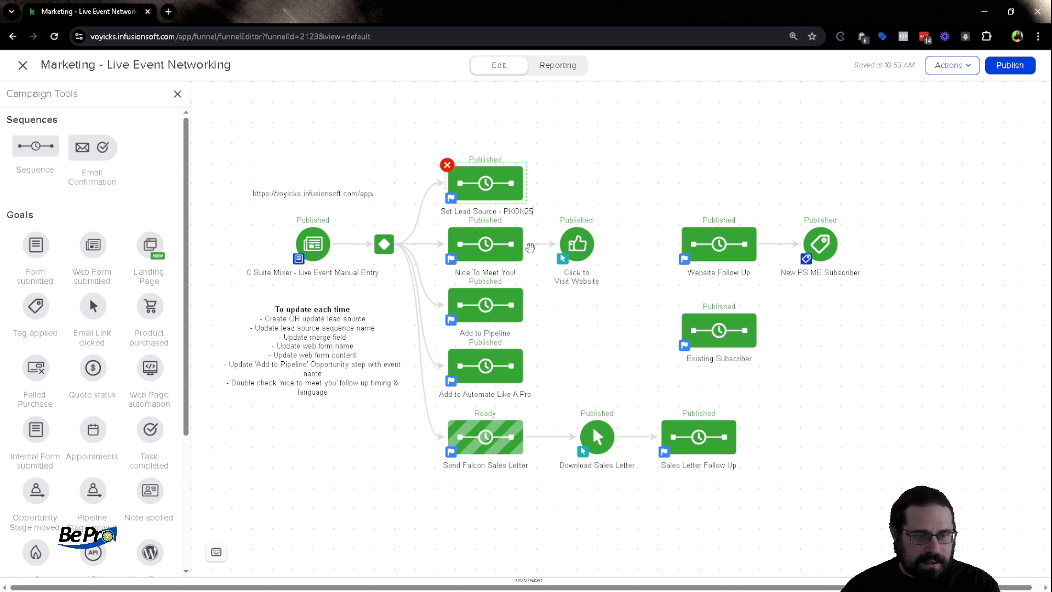
click(679, 183)
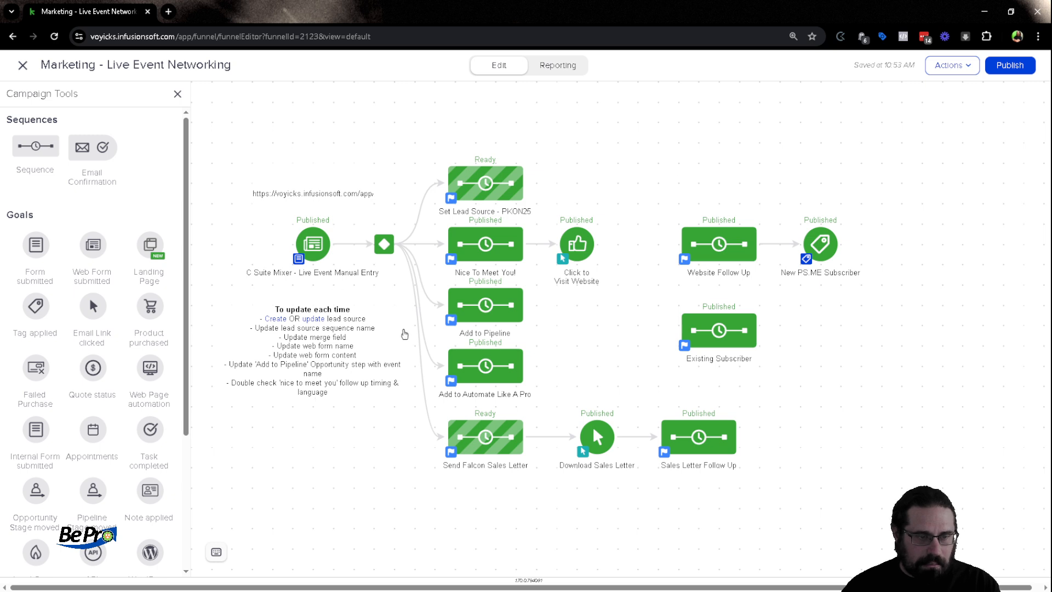
Set the automation's Event Name merge field to PartnerKon, save it and close the merge fields
click(951, 66)
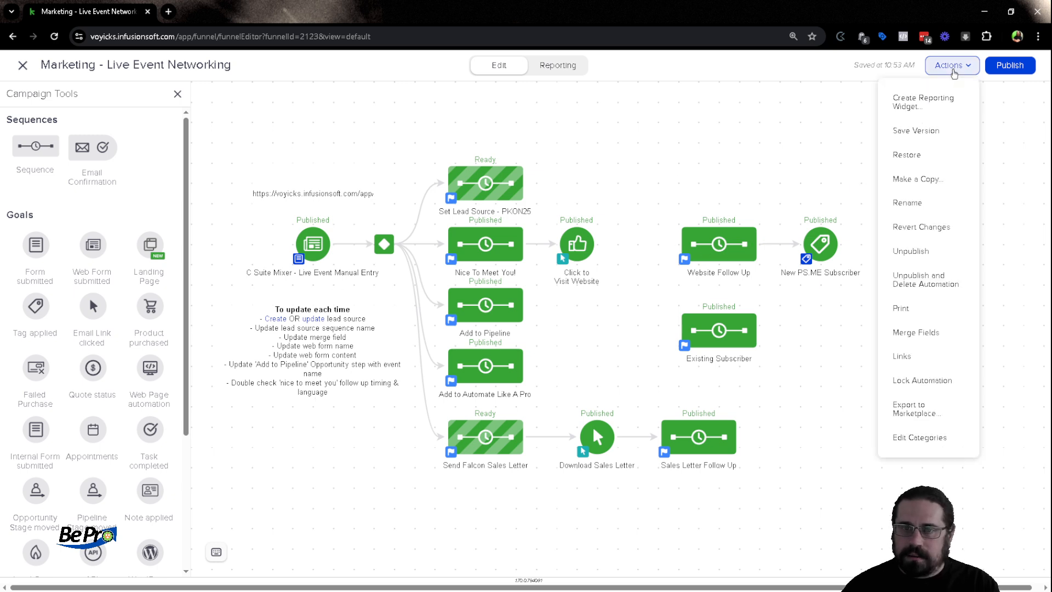
click(921, 332)
click(679, 240)
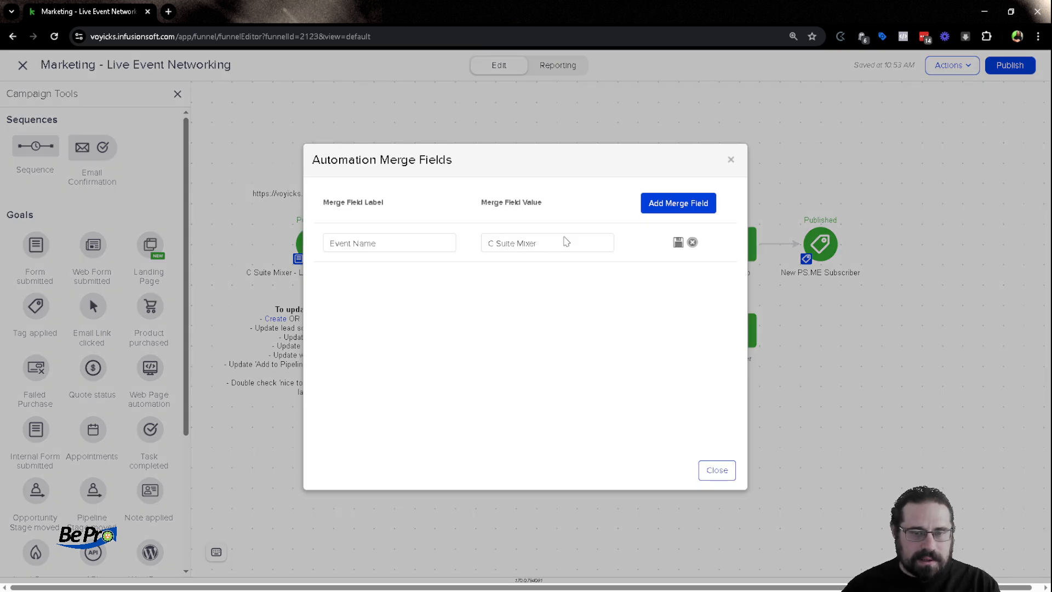
triple_click(537, 248)
text(Part)
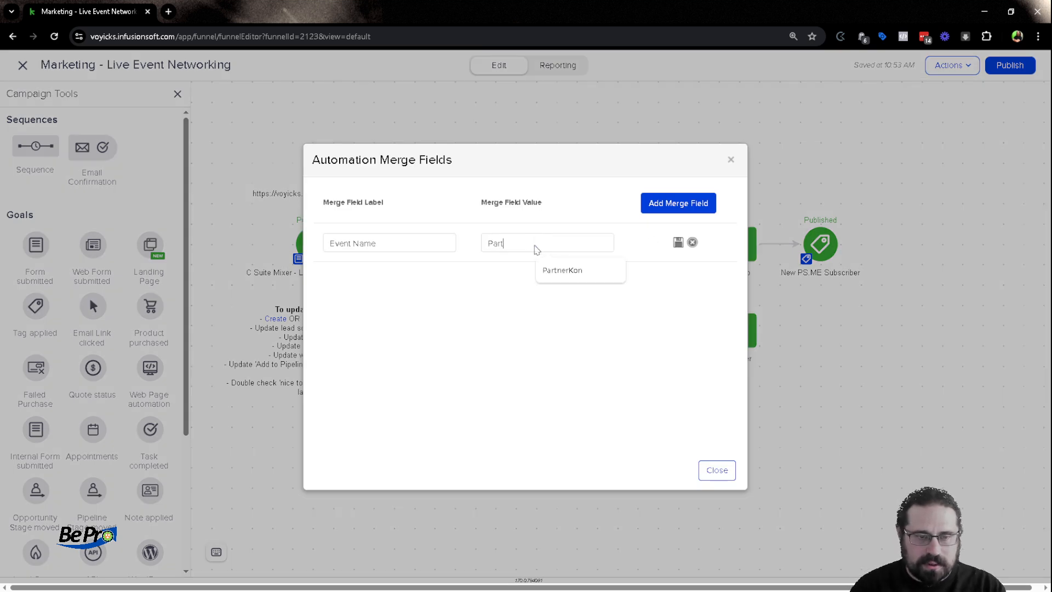
key(Down)
key(Tab)
key(shift+Tab)
key(End)
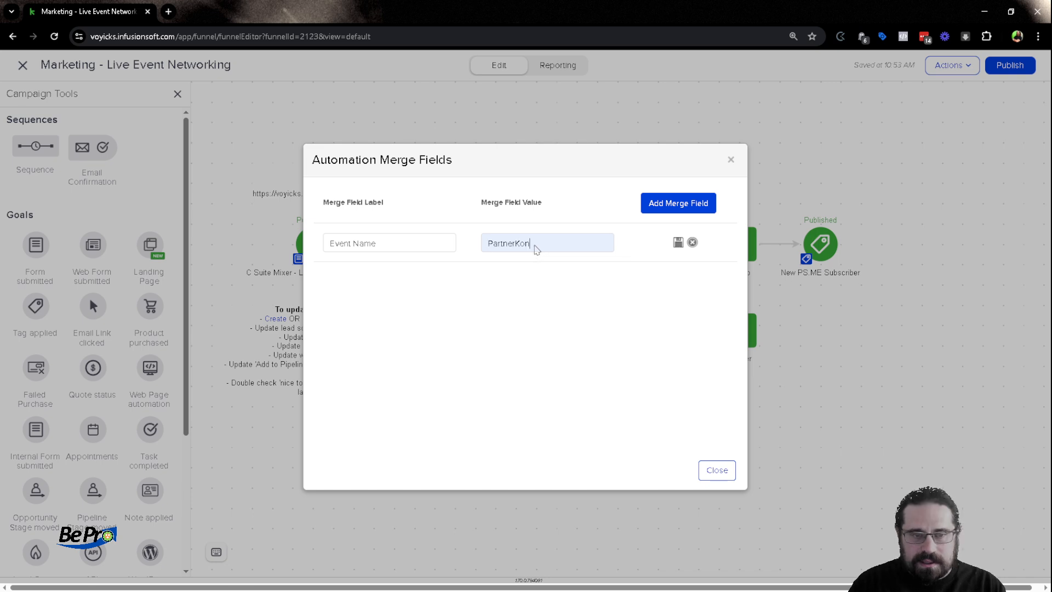
text(2)
key(BackSpace)
key(BackSpace)
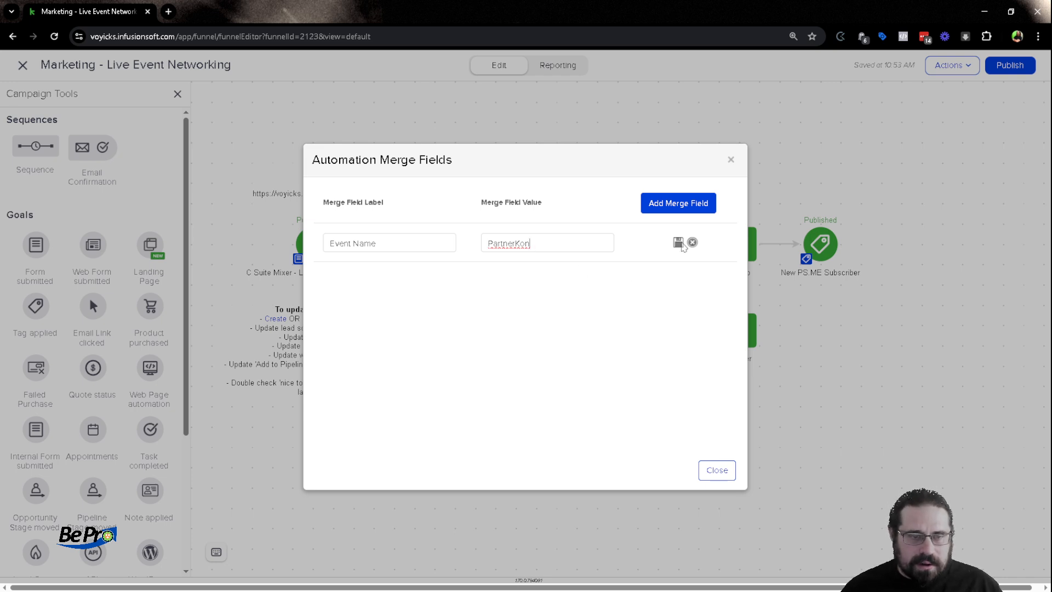
click(679, 243)
click(724, 471)
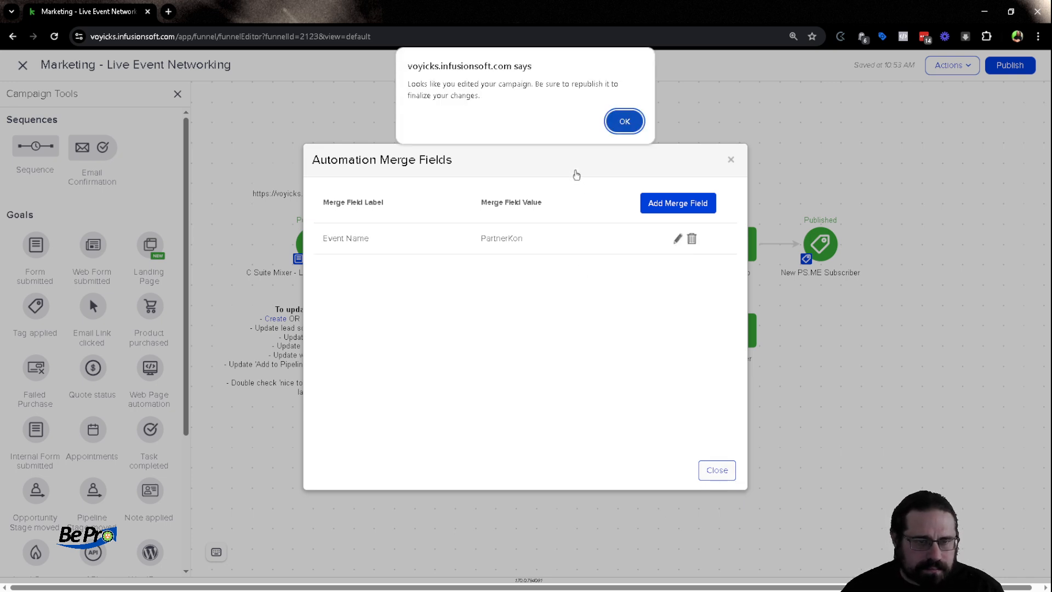
click(624, 121)
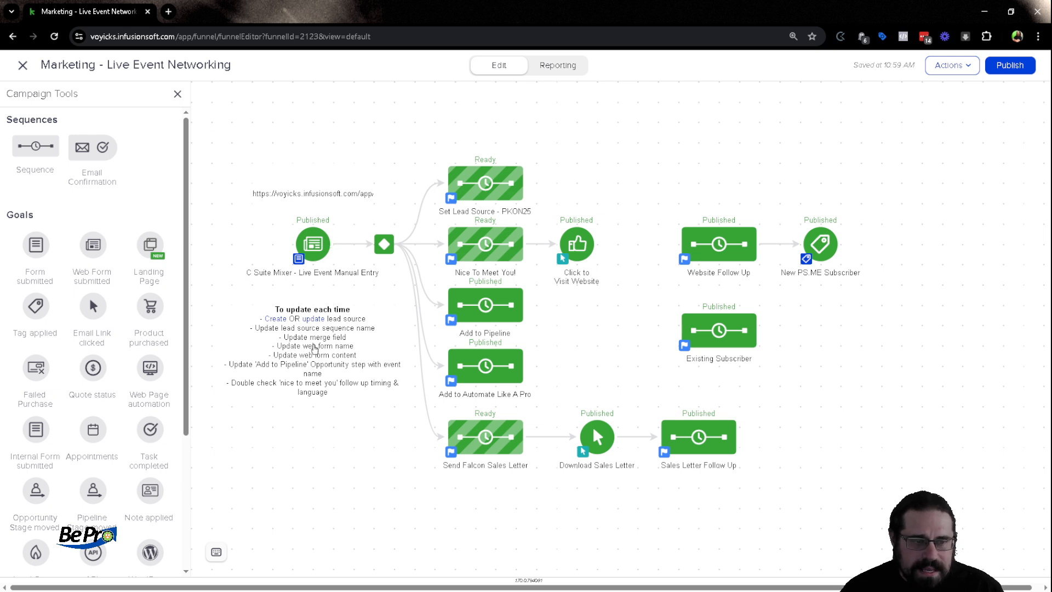
Rename the web form goal to "PKON25 - Live Event Manual Entry"
click(335, 270)
key(Home)
key(ctrl+shift+Right)
key(ctrl+shift+Right)
key(ctrl+shift+Right)
text(PKON25)
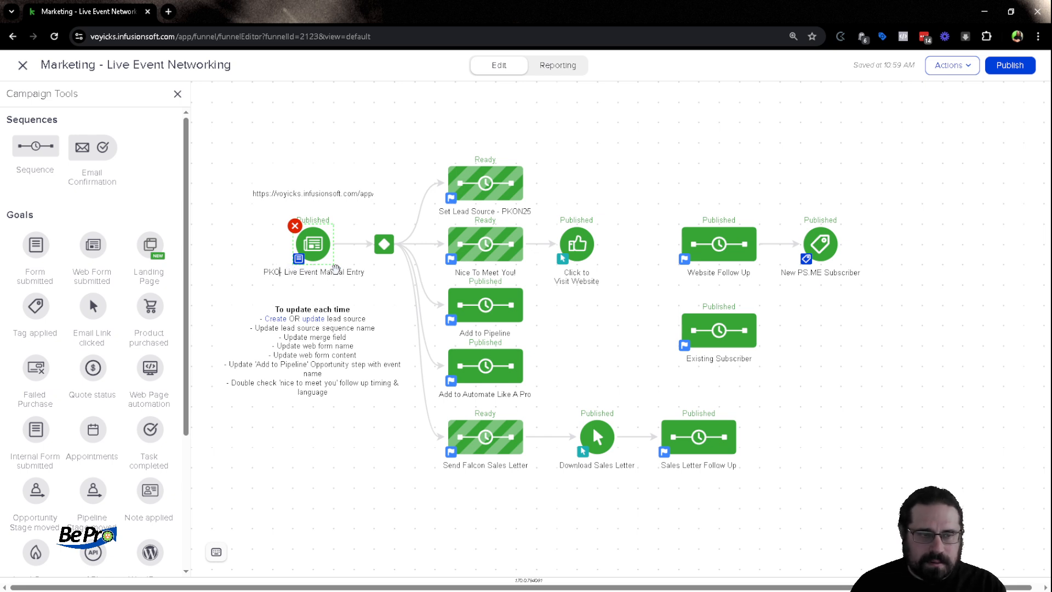
key(Return)
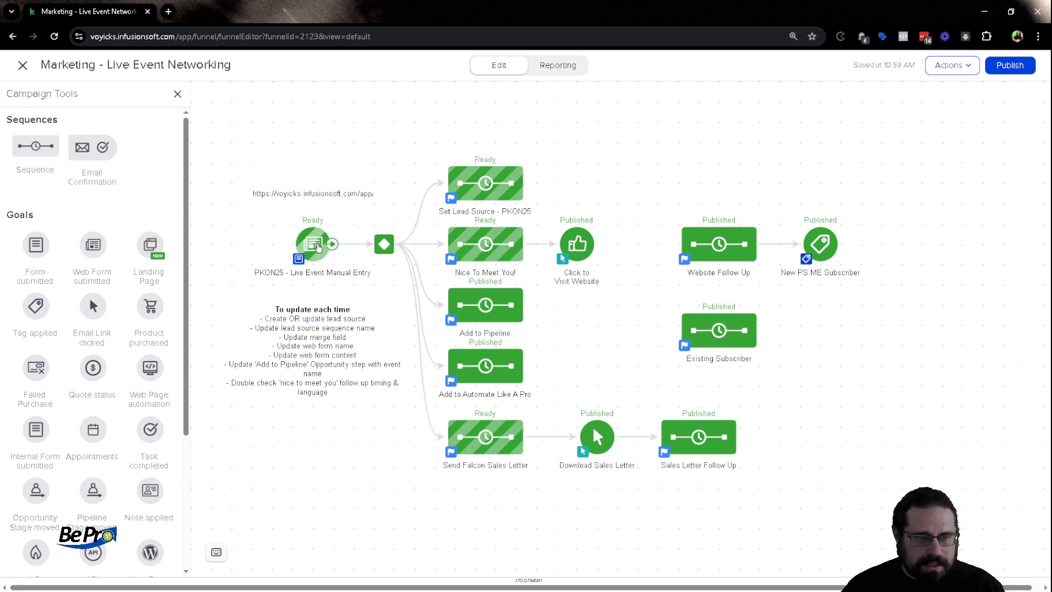
Open the PKON25 web form and change the first line of its heading to "PKON25 Event"
click(318, 248)
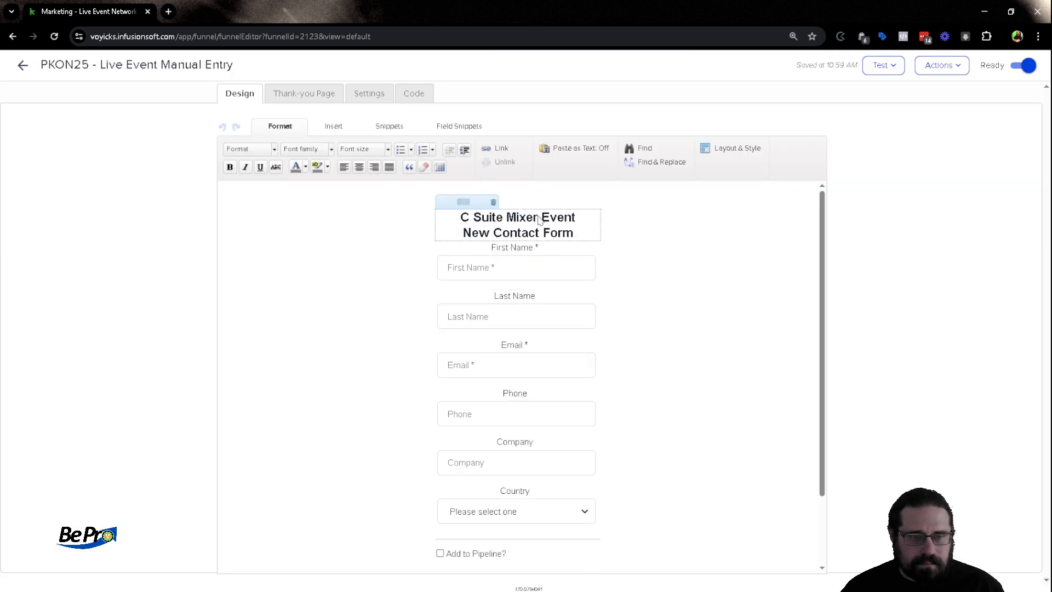
key(shift+Home)
text(PKON25)
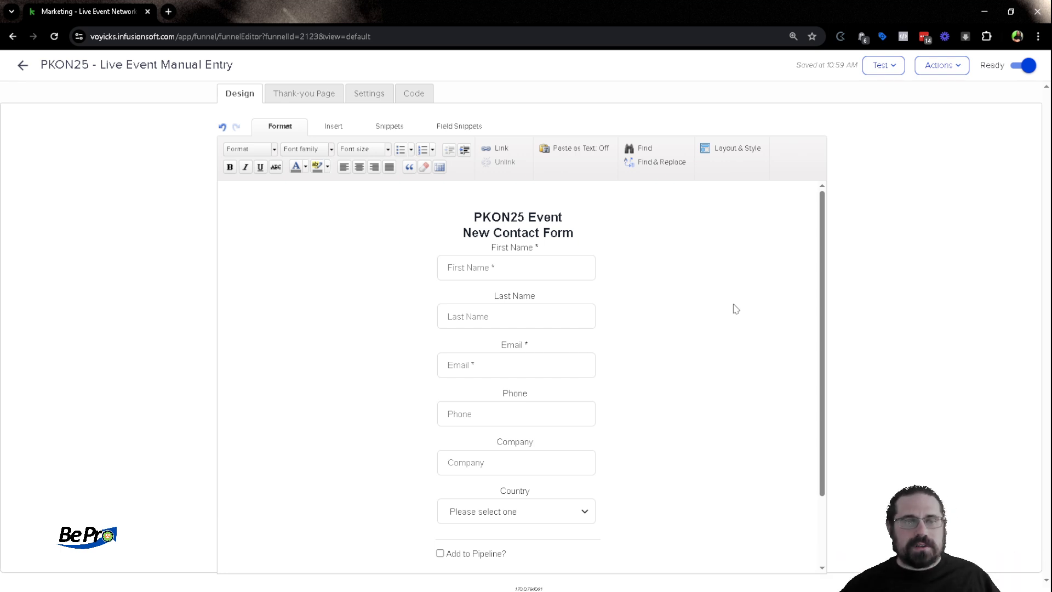
Review the web form's contact fields and follow-up checkboxes, and show the browser's bookmarks bar
scroll(734, 306, down, 2)
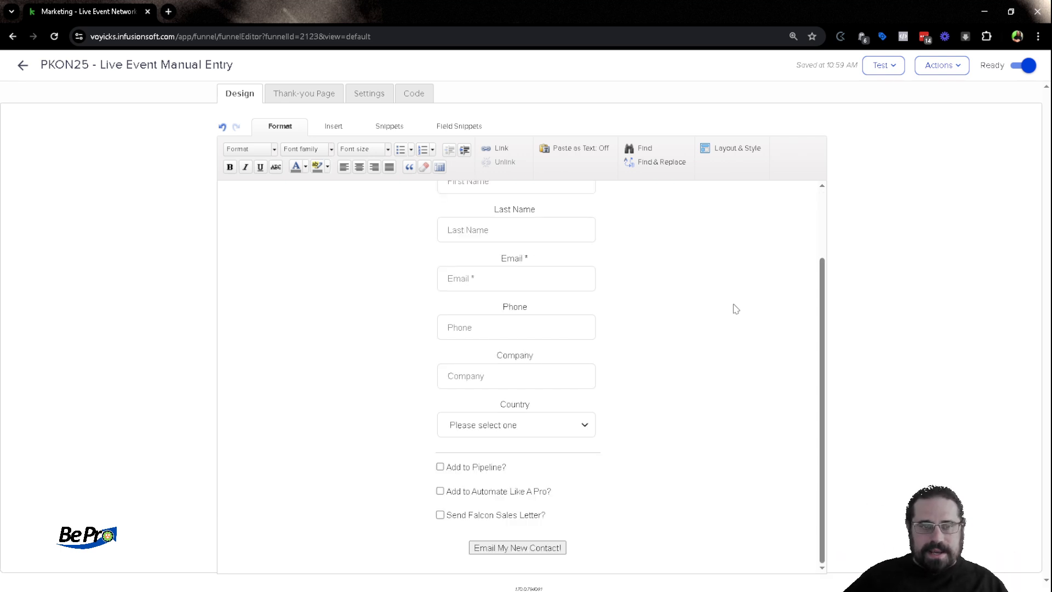
scroll(586, 351, up, 2)
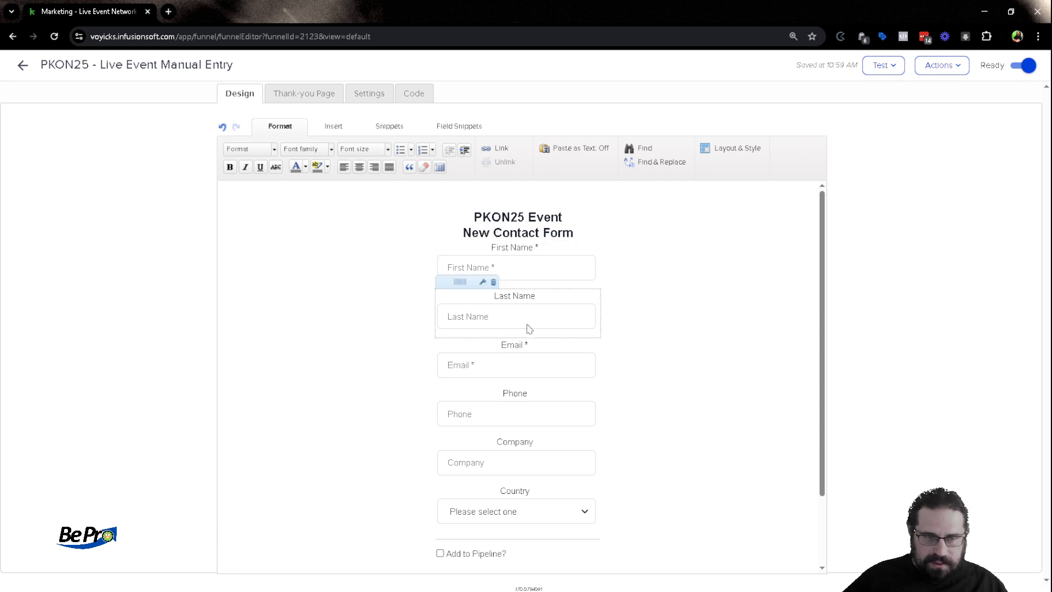
scroll(591, 334, down, 2)
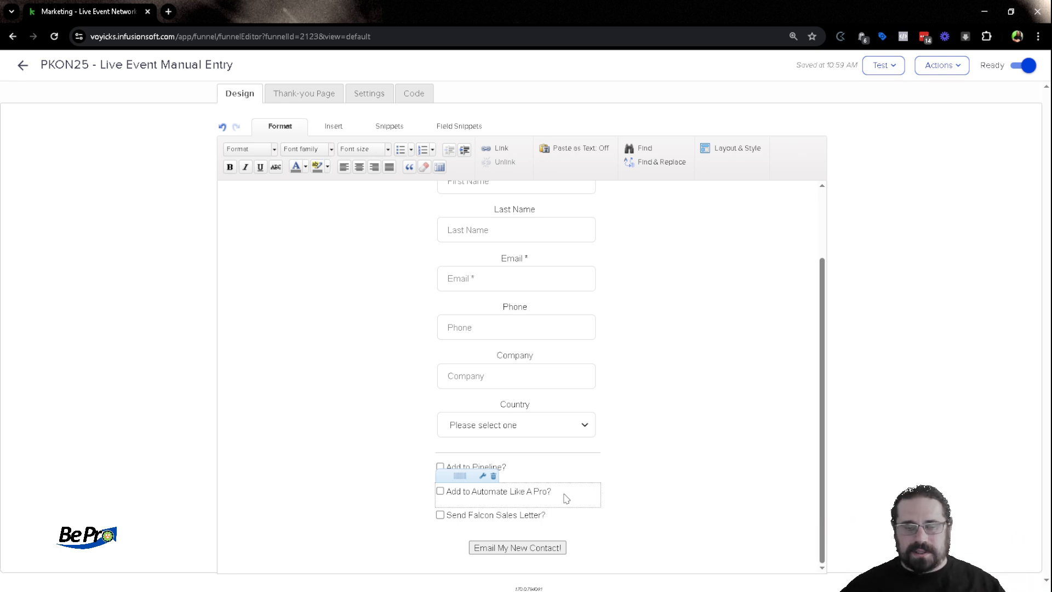
scroll(677, 397, up, 2)
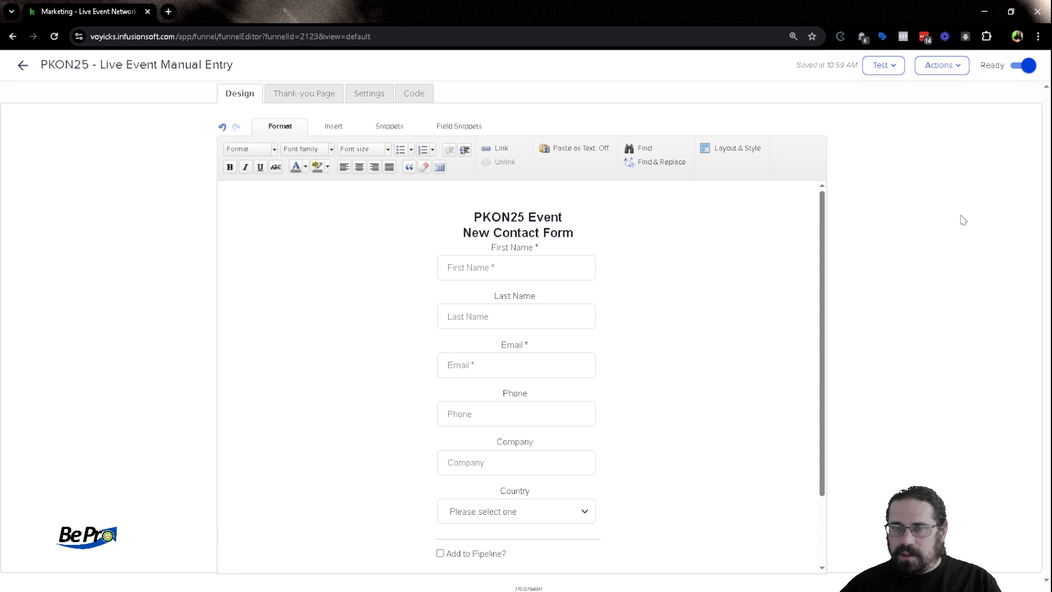
key(ctrl+shift+b)
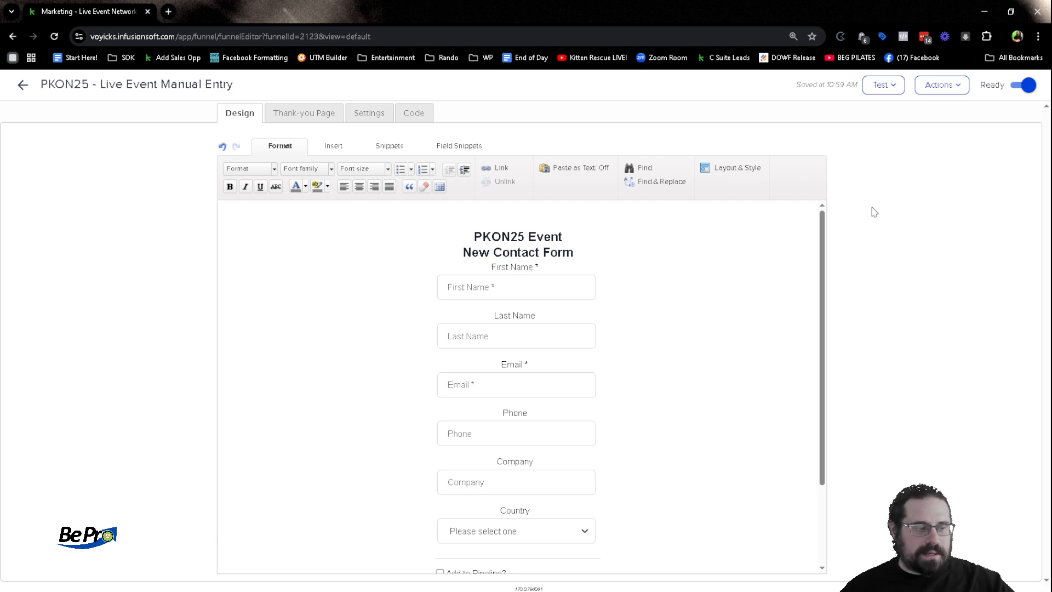
Review the web form's thank-you page and settings, then return to the automation overview
click(303, 113)
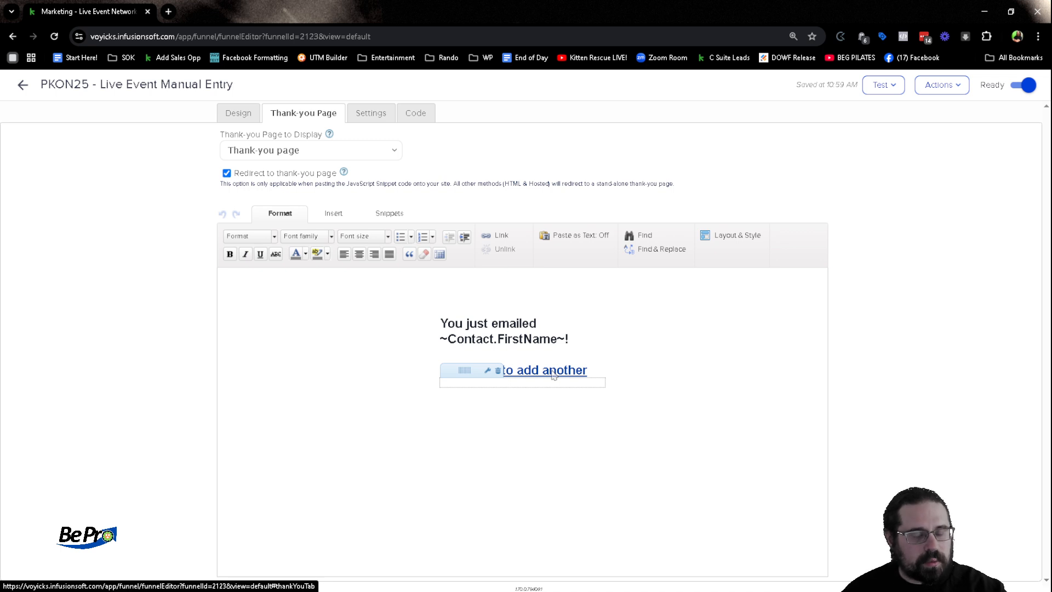
click(380, 121)
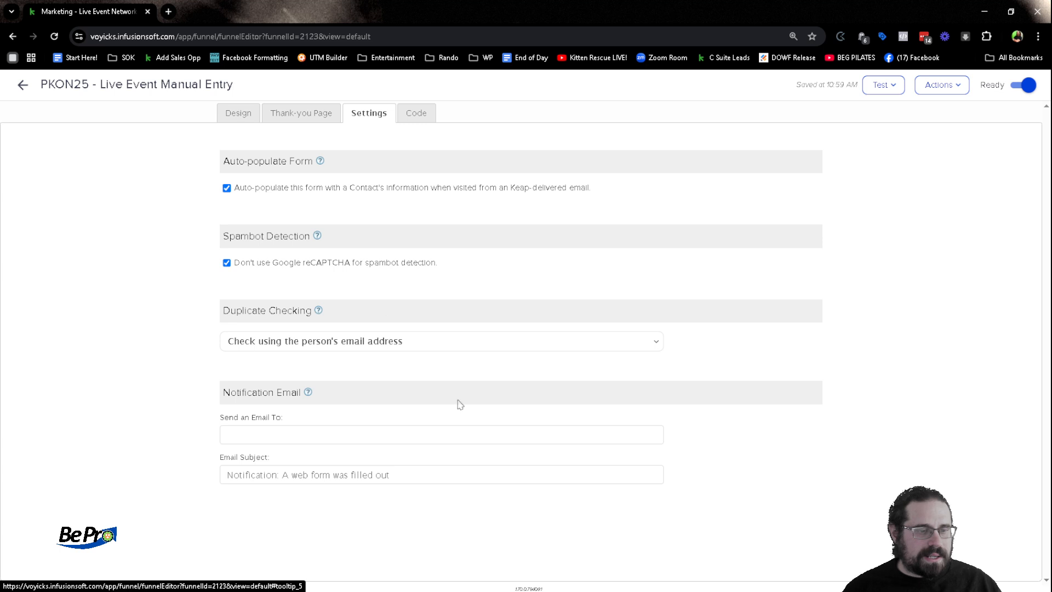
click(23, 84)
click(308, 485)
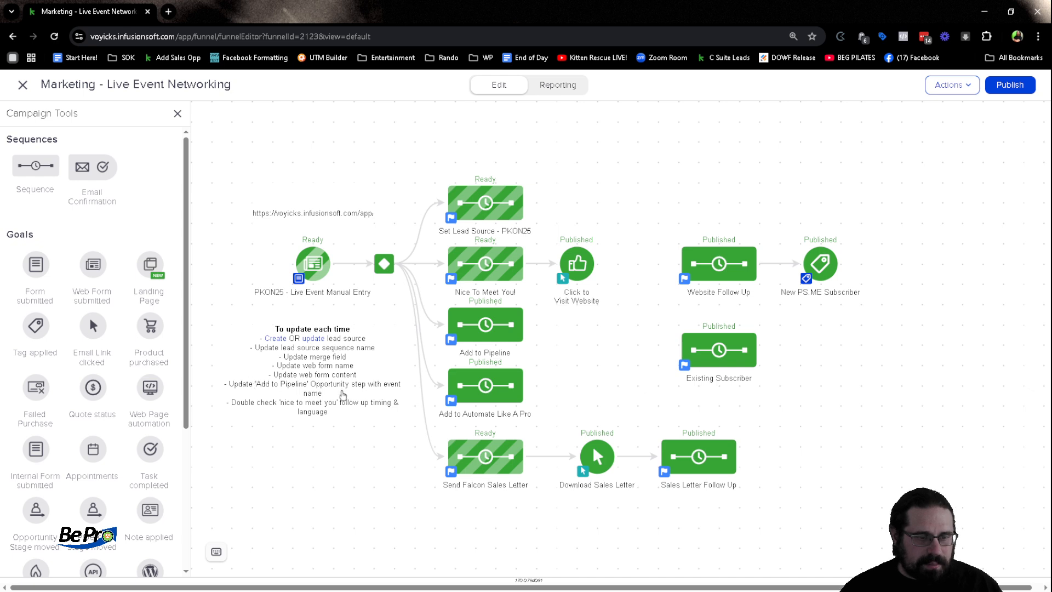
In the Add to Pipeline sequence, set the Create Qualified Opportunity title to "PKON 2025 Lead", save it and return to the automation overview
double_click(479, 327)
double_click(353, 162)
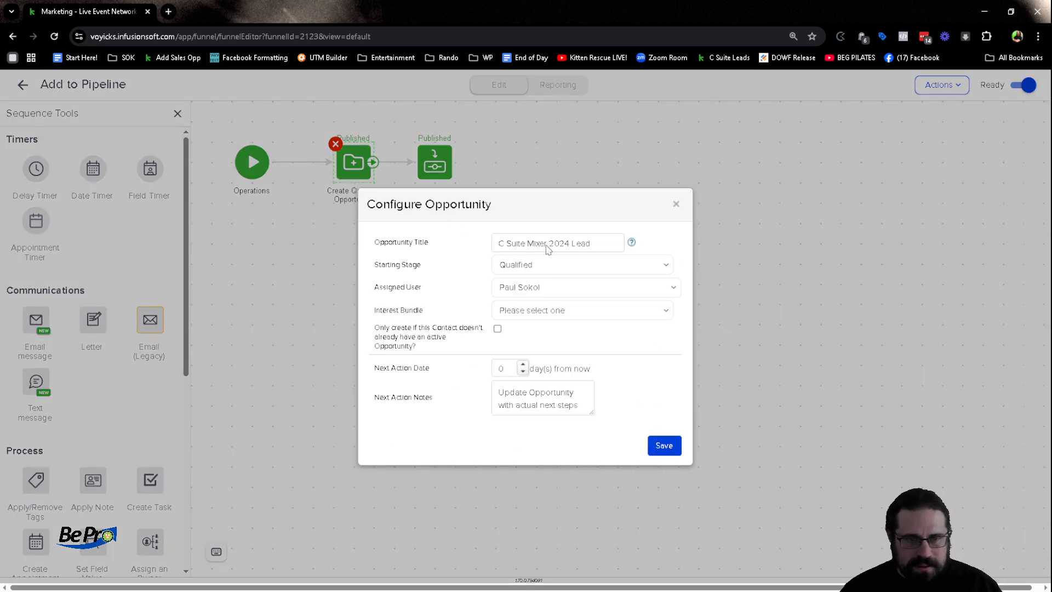
drag(546, 243, 381, 234)
text(PKON)
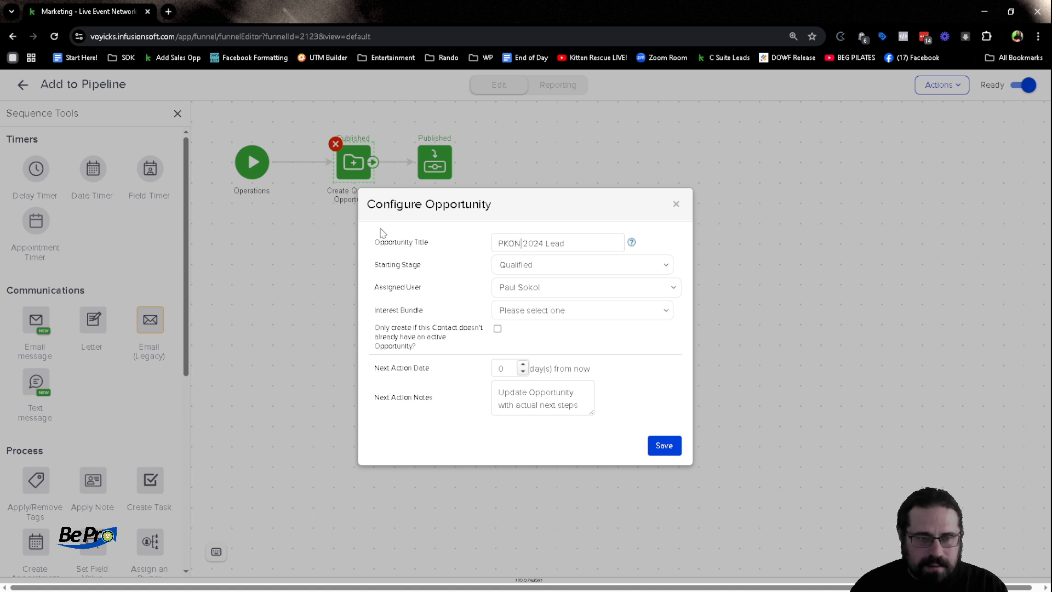
key(BackSpace)
text(5)
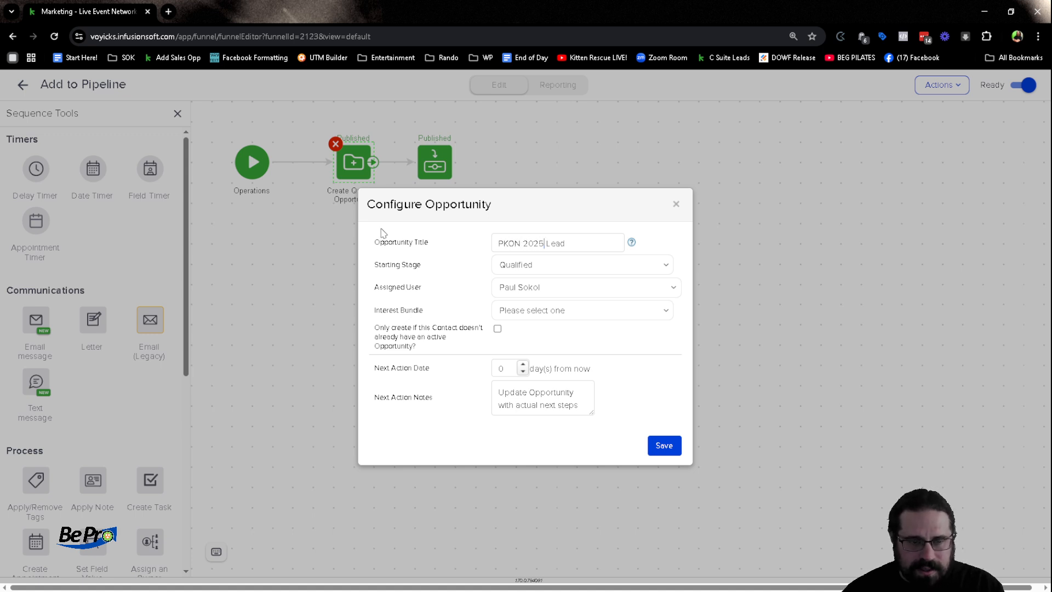
drag(590, 415, 593, 491)
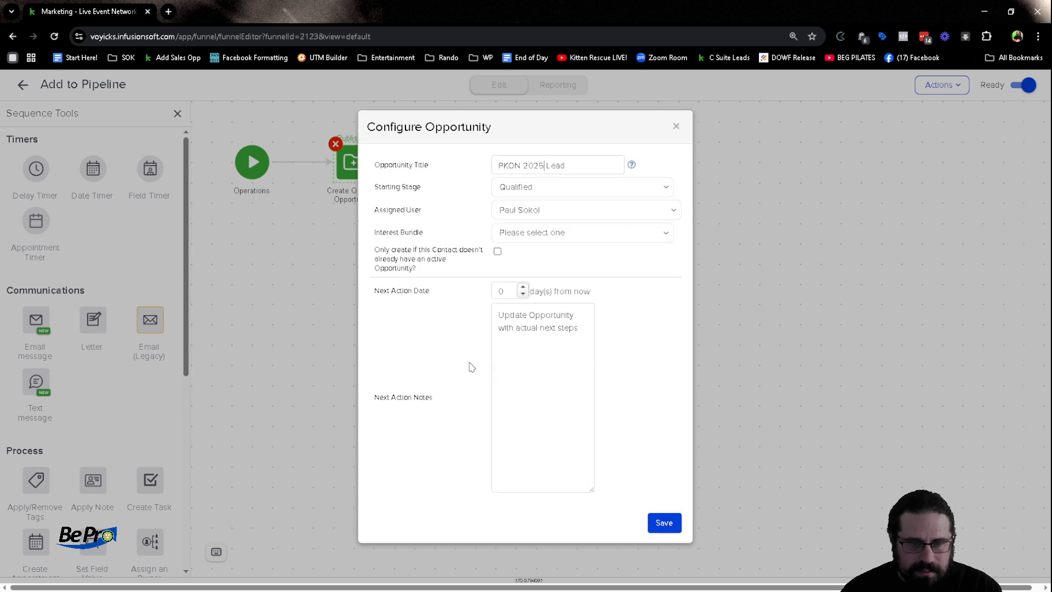
click(666, 523)
click(632, 444)
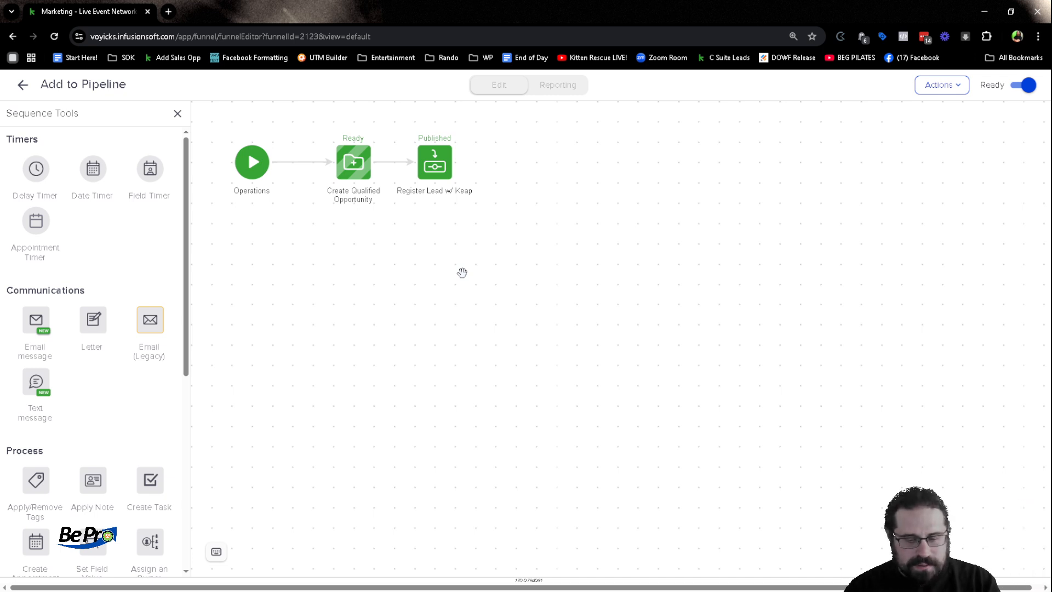
key(alt+Left)
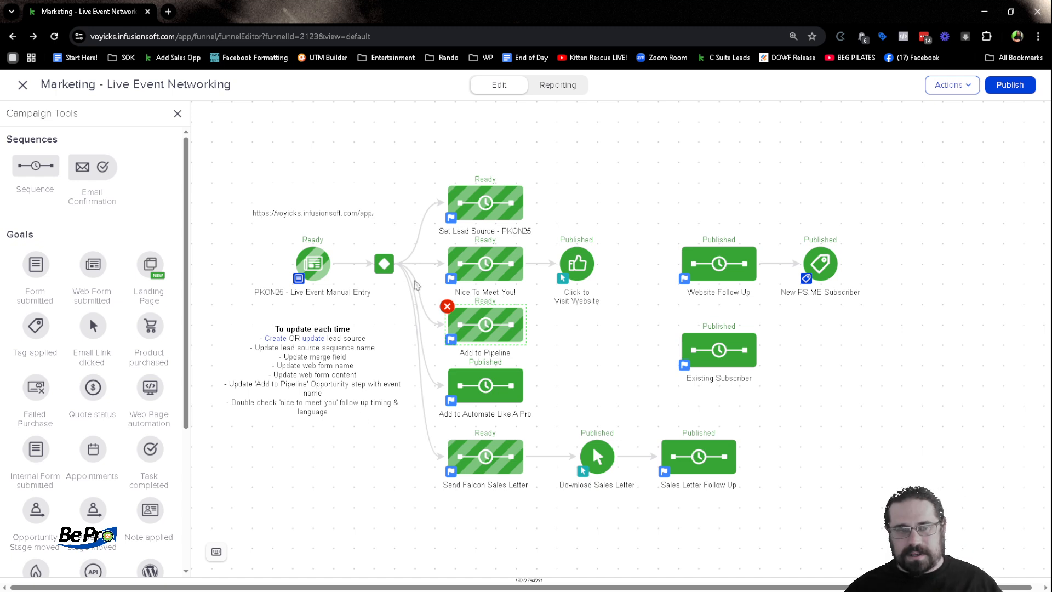
In the Set Lead Source - PKON25 sequence, rename the field value step to "Set Lead Source - PKON25"
double_click(486, 202)
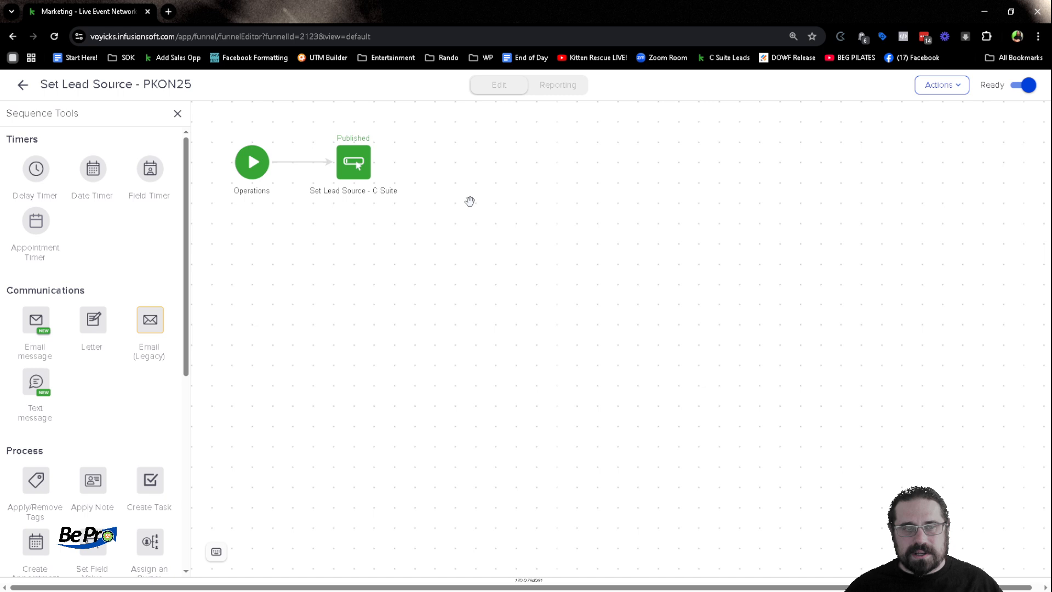
double_click(354, 185)
key(Right)
key(ctrl+shift+Left)
key(ctrl+shift+Left)
text(PKON25)
click(348, 223)
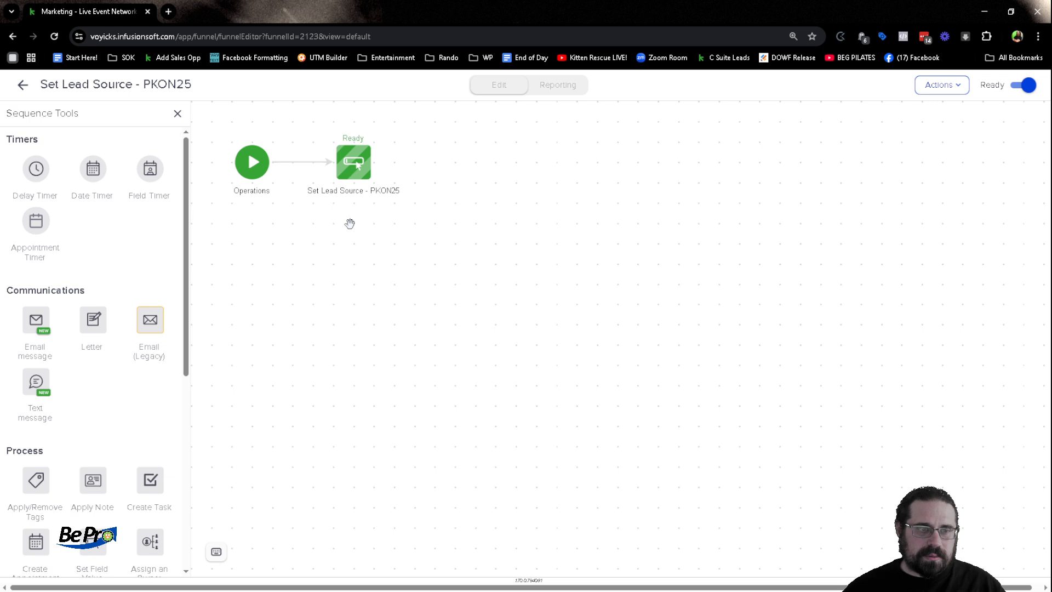
Set the lead source step's Leadsource value to PKON 2025, save it and return to the automation overview
double_click(352, 171)
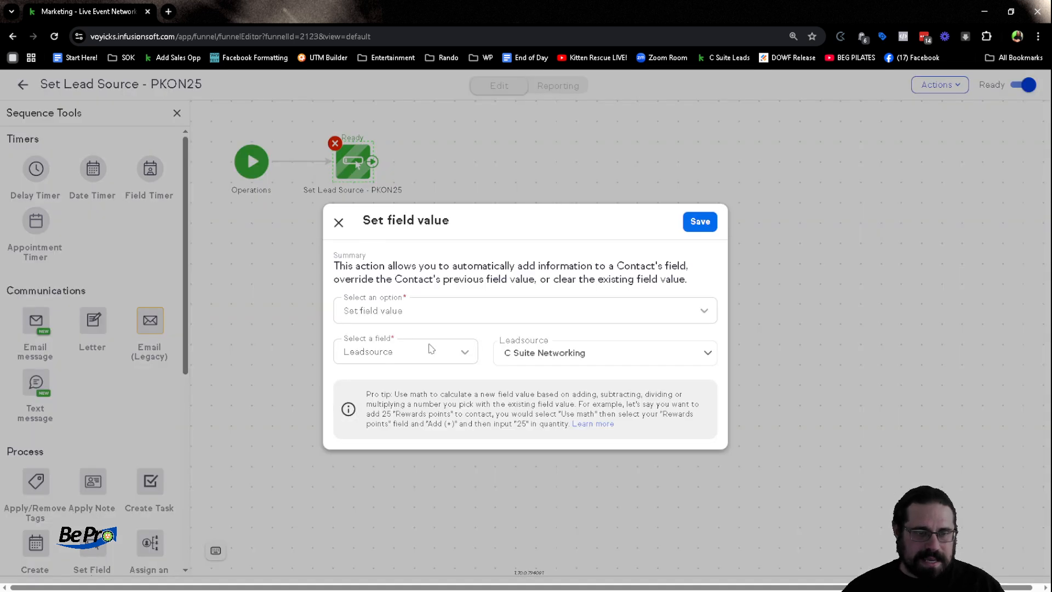
click(573, 355)
key(p)
key(Down)
key(Down)
key(Down)
key(Down)
key(Down)
key(Down)
key(Down)
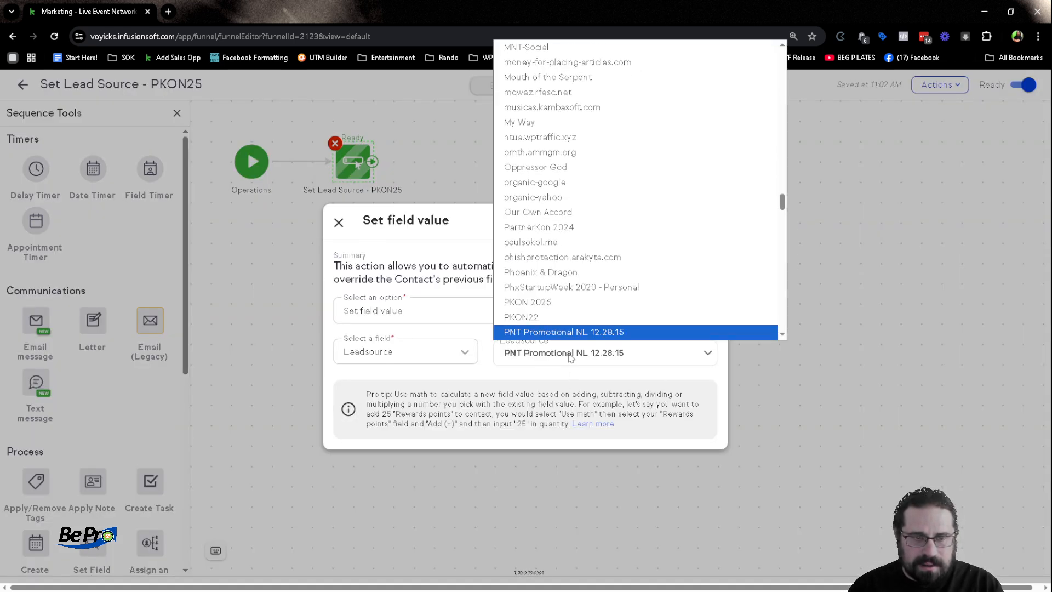
key(Down)
key(Up)
key(Up)
key(Up)
key(Return)
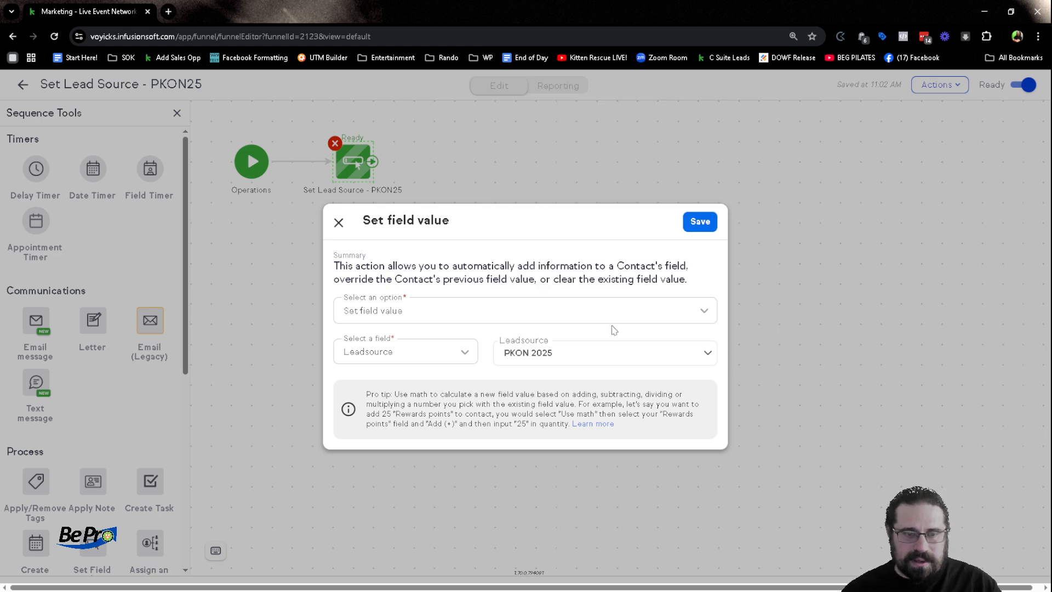
click(700, 222)
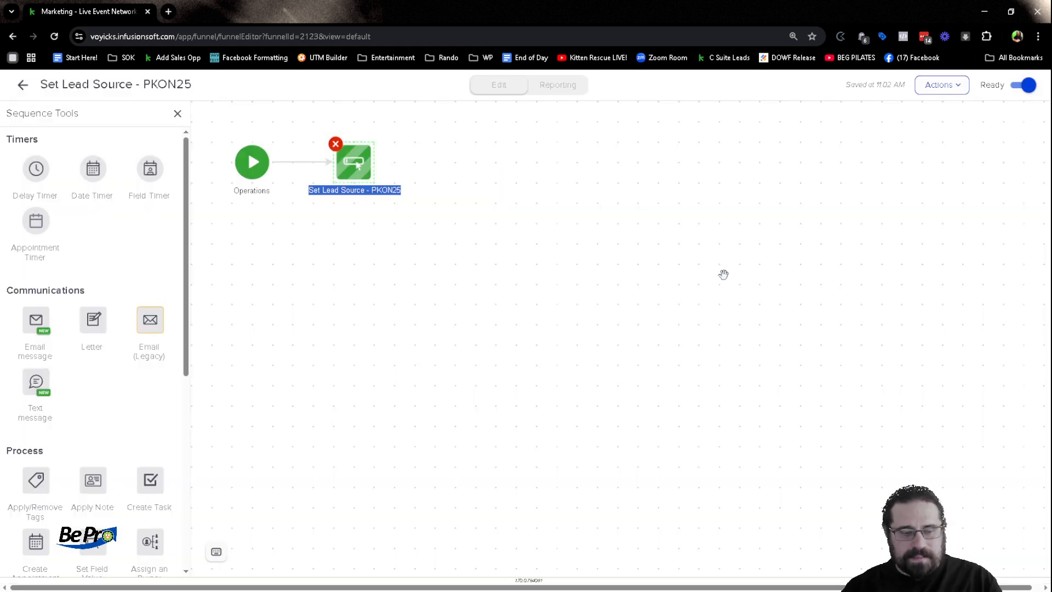
key(alt+Left)
Add the line "- Update lead source step in the sequence" to the update checklist, below the lead source sequence name item
double_click(354, 342)
click(350, 336)
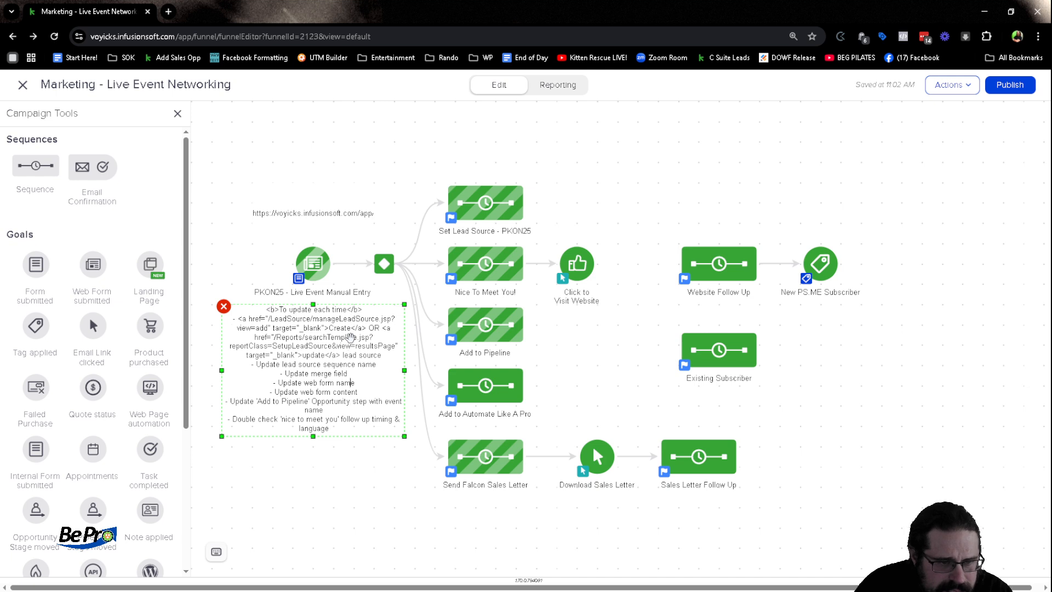
key(Home)
key(shift+End)
key(ctrl+c)
key(End)
key(Return)
key(ctrl+v)
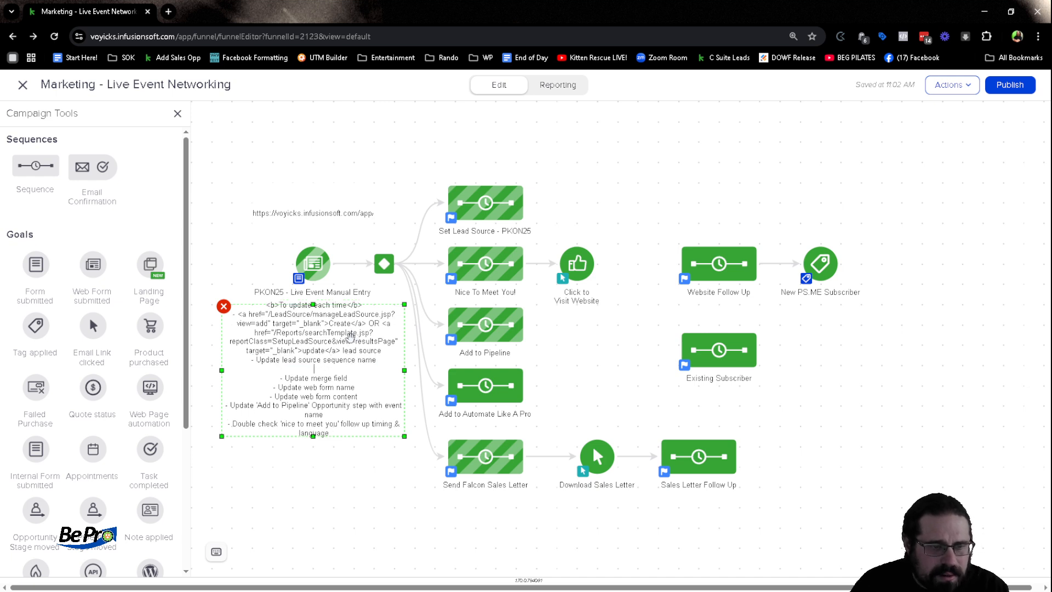
key(ctrl+shift+Left)
key(ctrl+shift+Left)
key(ctrl+shift+Left)
key(ctrl+shift+Right)
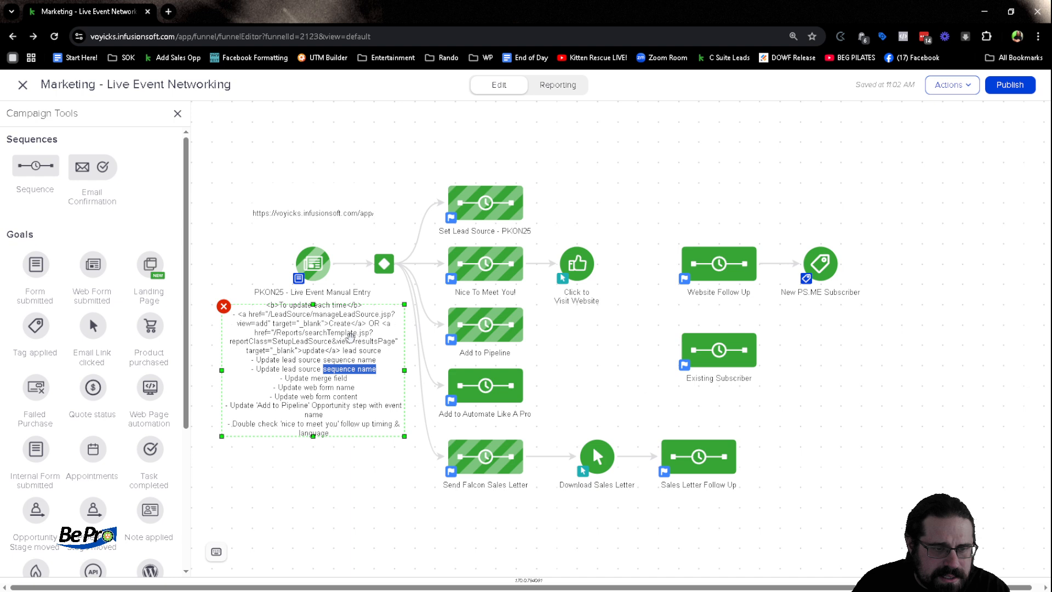
text(set)
key(BackSpace)
key(BackSpace)
text(tep in the sequence)
click(349, 494)
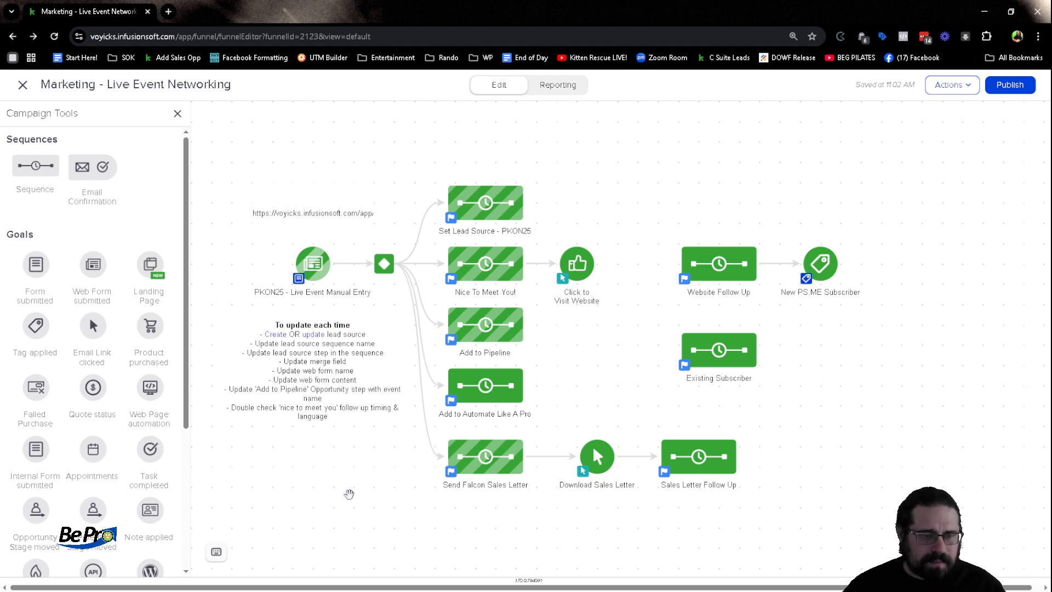
click(337, 478)
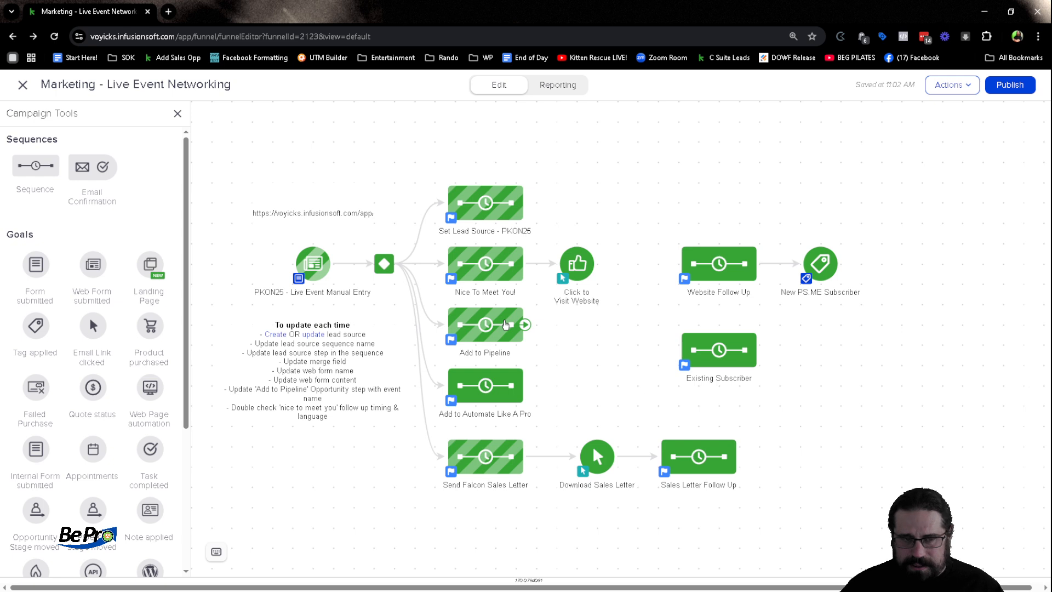
Review the Add to Automate Like A Pro and Send Falcon Sales Letter sequences, returning to the automation overview
double_click(502, 391)
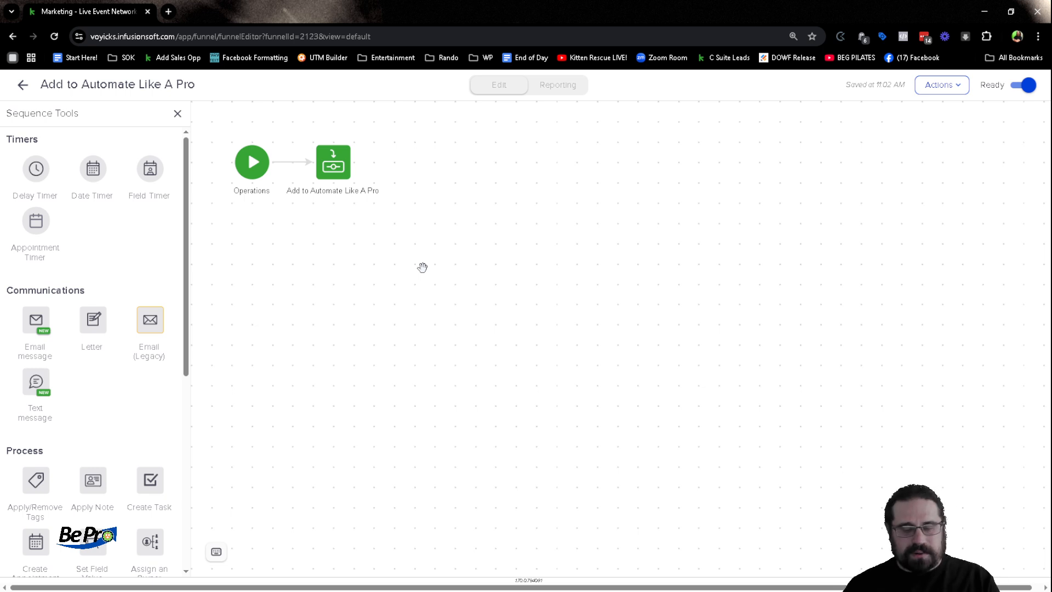
key(alt+Left)
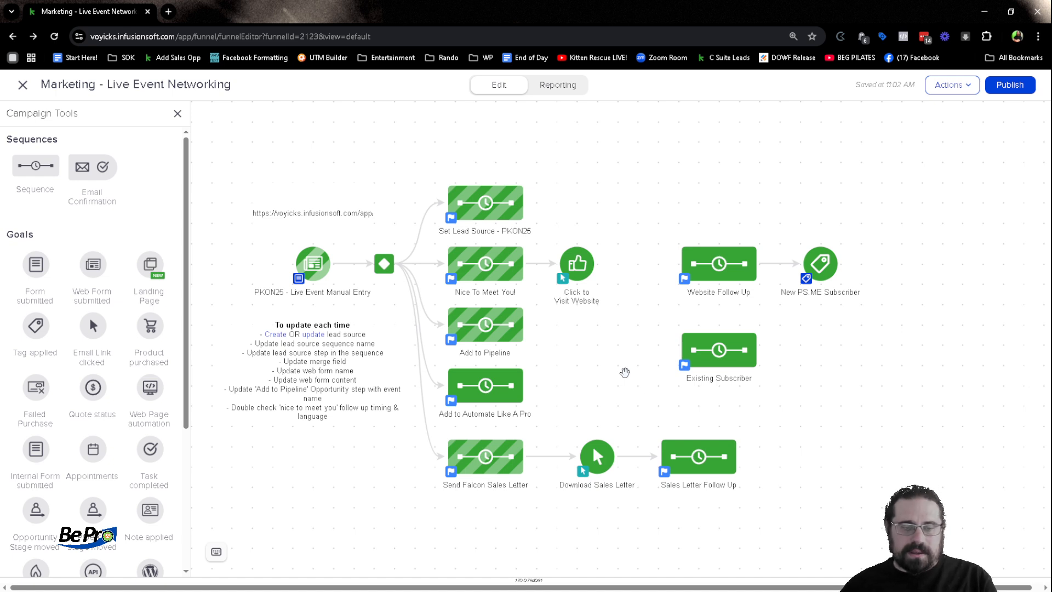
double_click(515, 454)
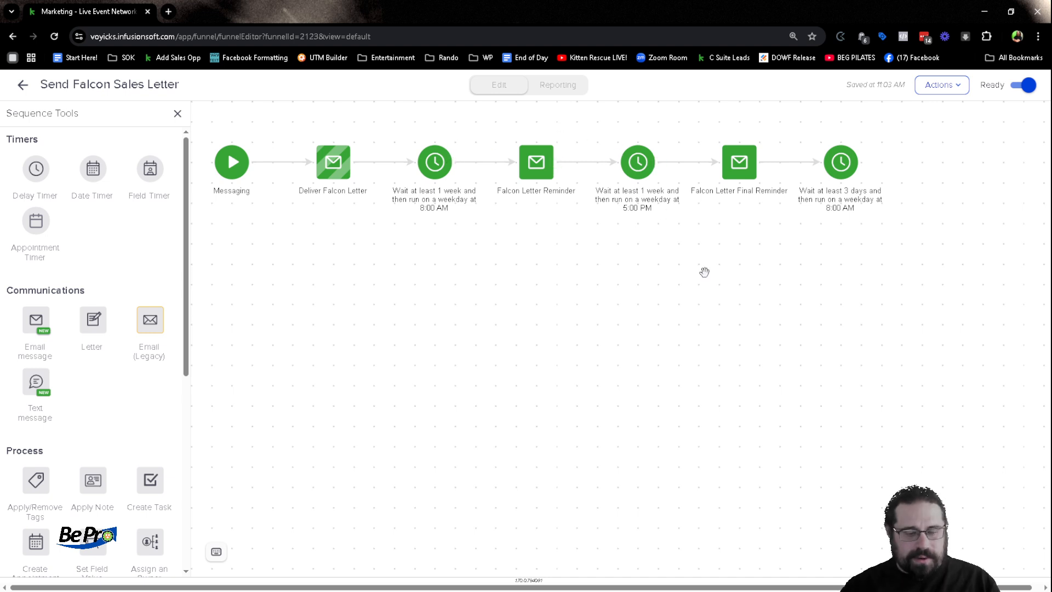
key(alt+Left)
click(543, 365)
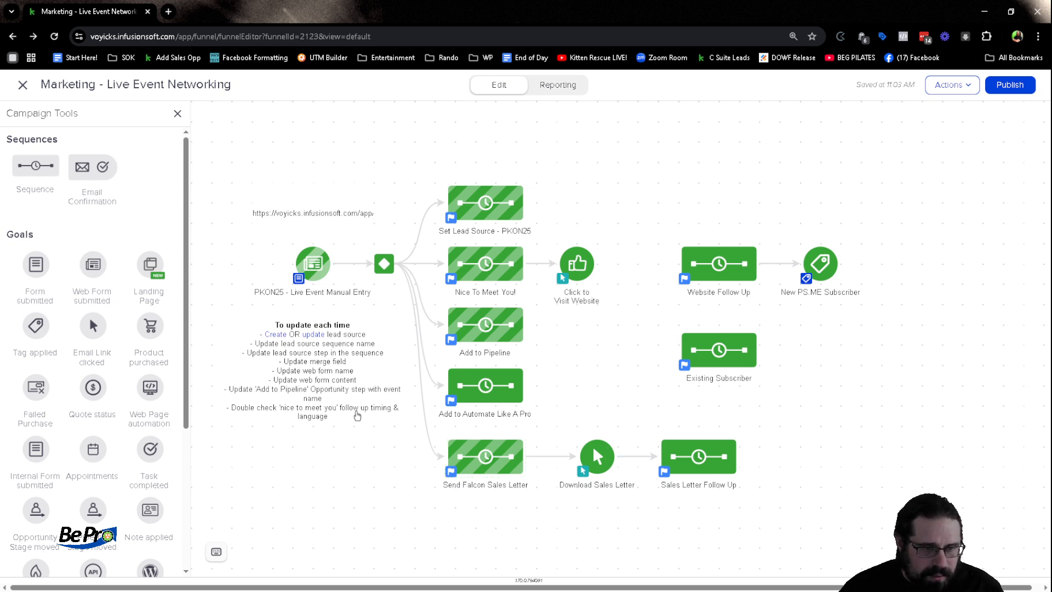
In the Nice To Meet You! sequence, move the two unconnected QR Codes emails into the Legacy Boneyard area
double_click(485, 270)
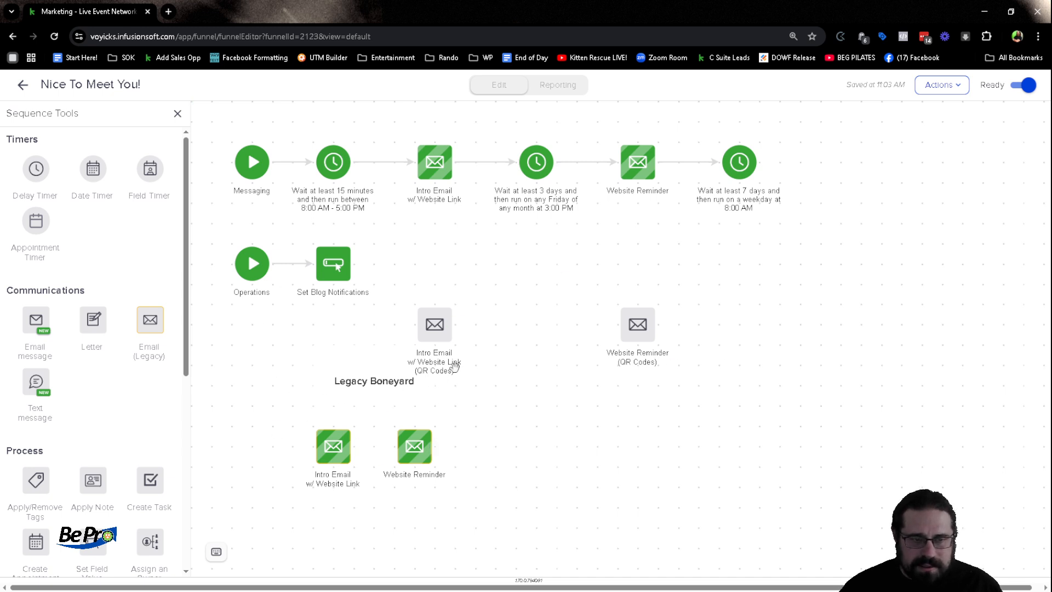
drag(435, 327, 496, 446)
drag(633, 342, 593, 483)
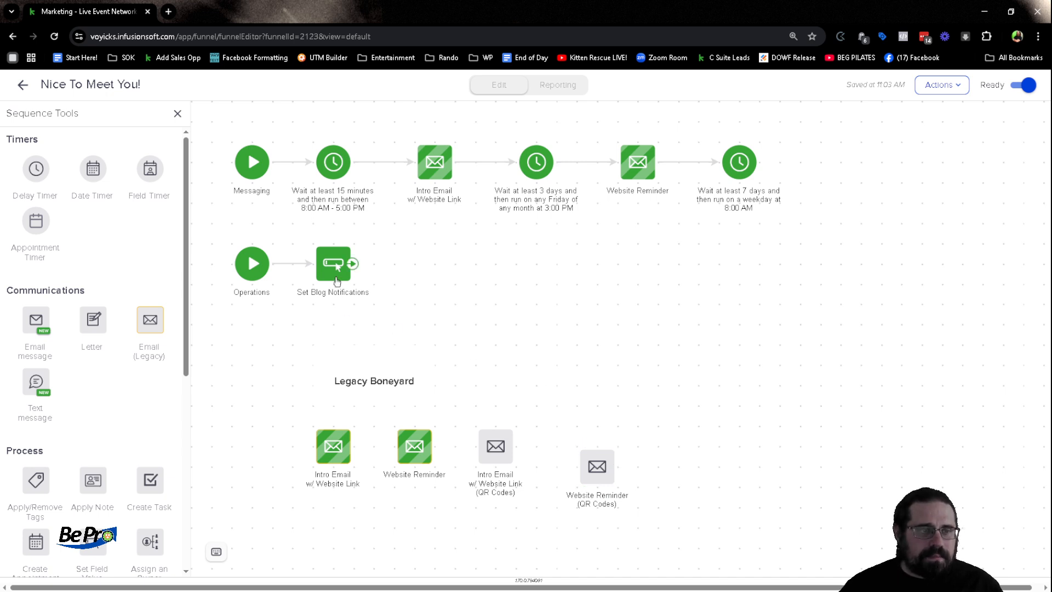
Check and save the Set Blog Notifications field settings, and review the initial timer and intro email
double_click(336, 281)
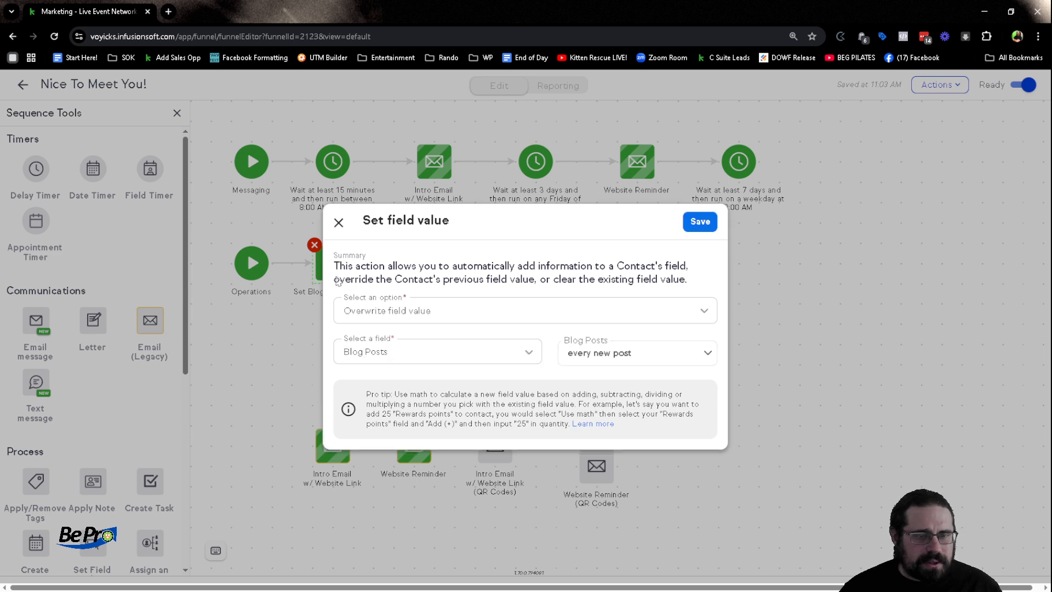
click(698, 222)
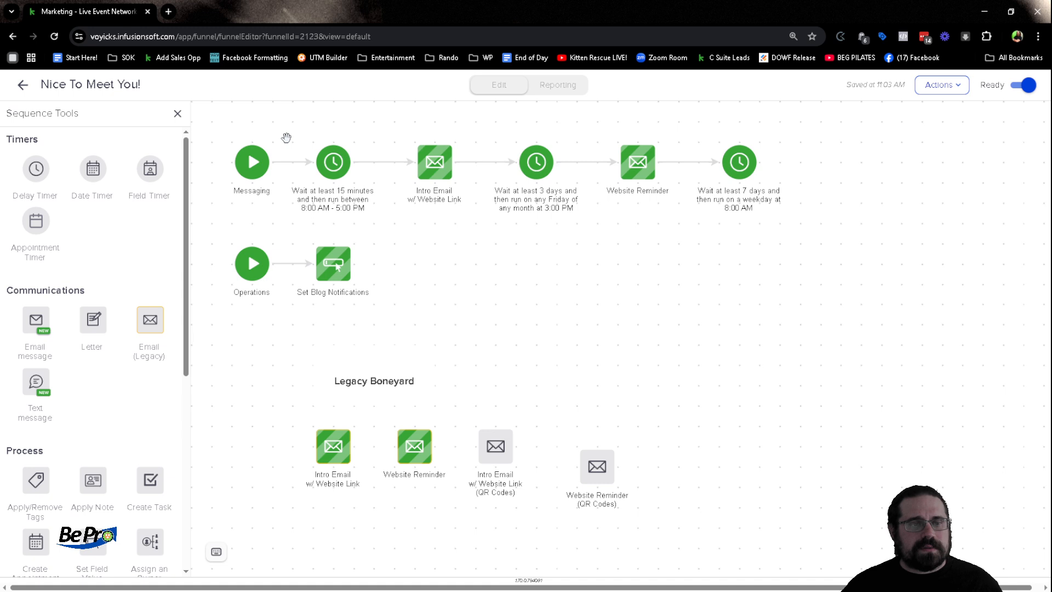
drag(303, 131, 464, 226)
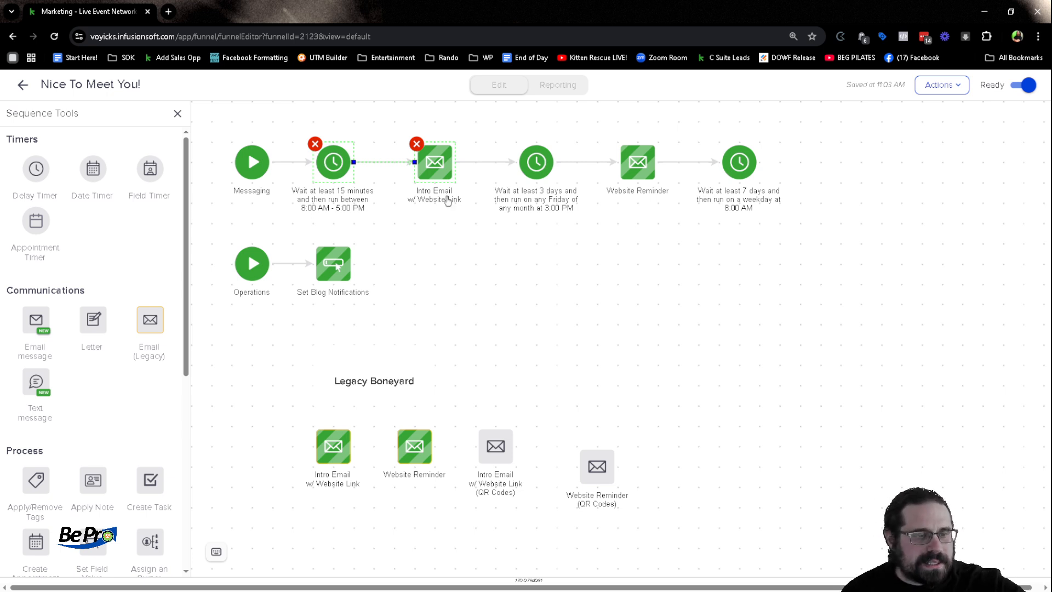
click(403, 238)
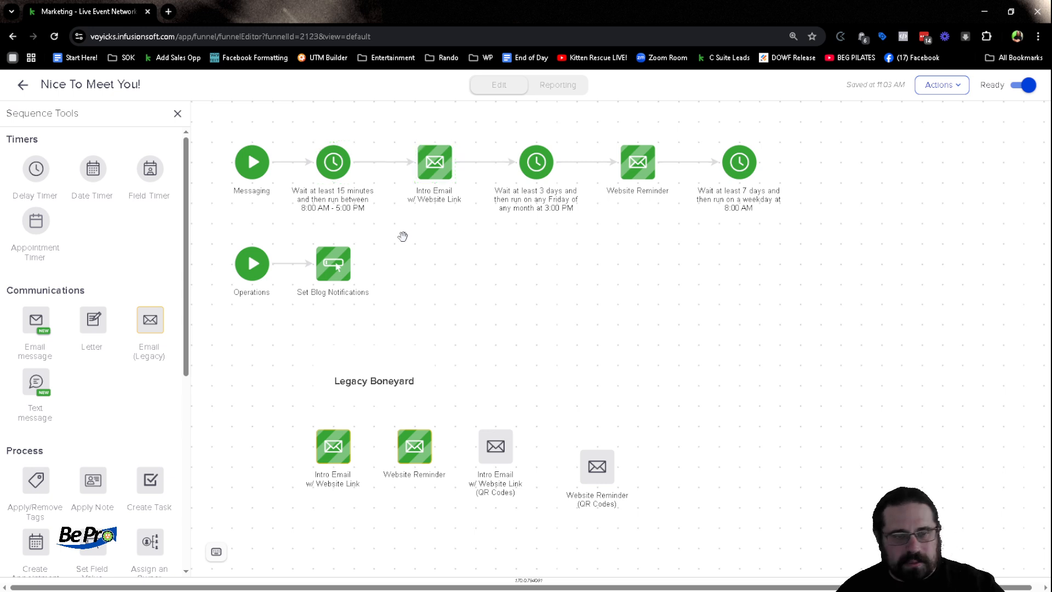
Open the new email experience conversion page for the connected Intro Email w/ Website Link, and hide the browser's bookmarks bar
double_click(439, 173)
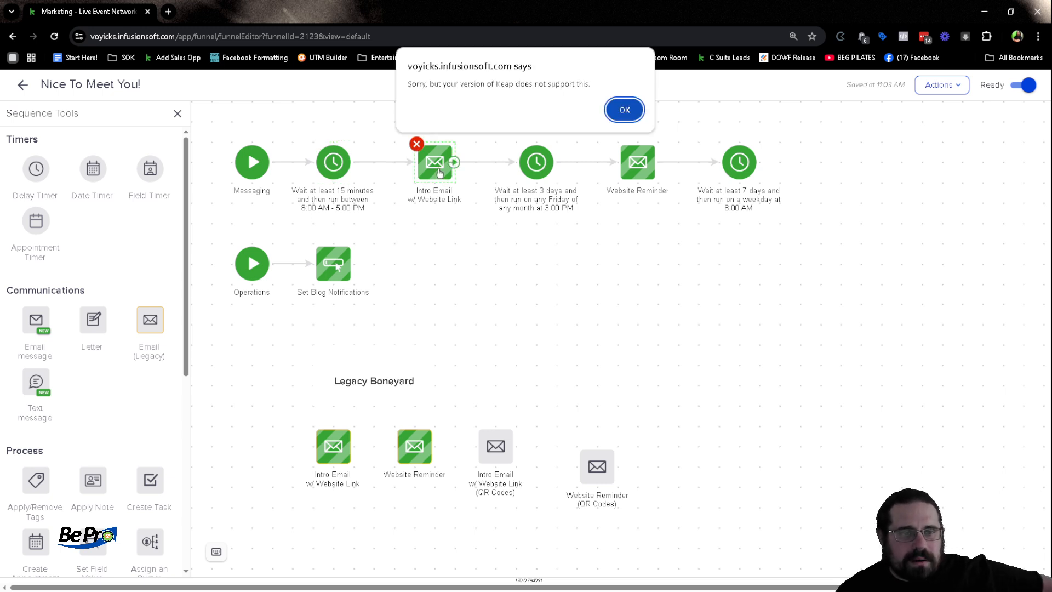
click(624, 110)
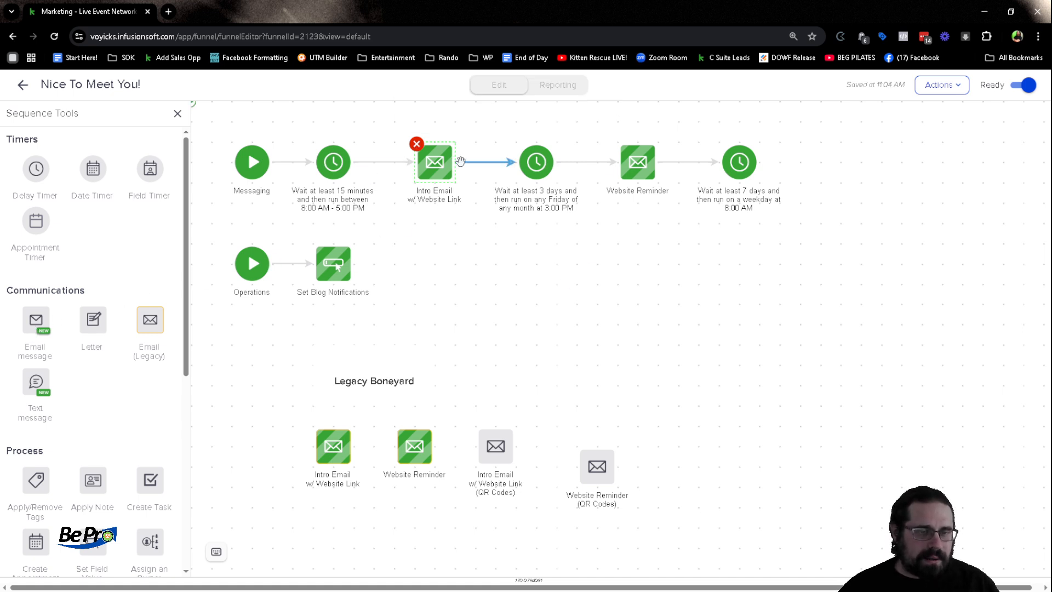
right_click(432, 175)
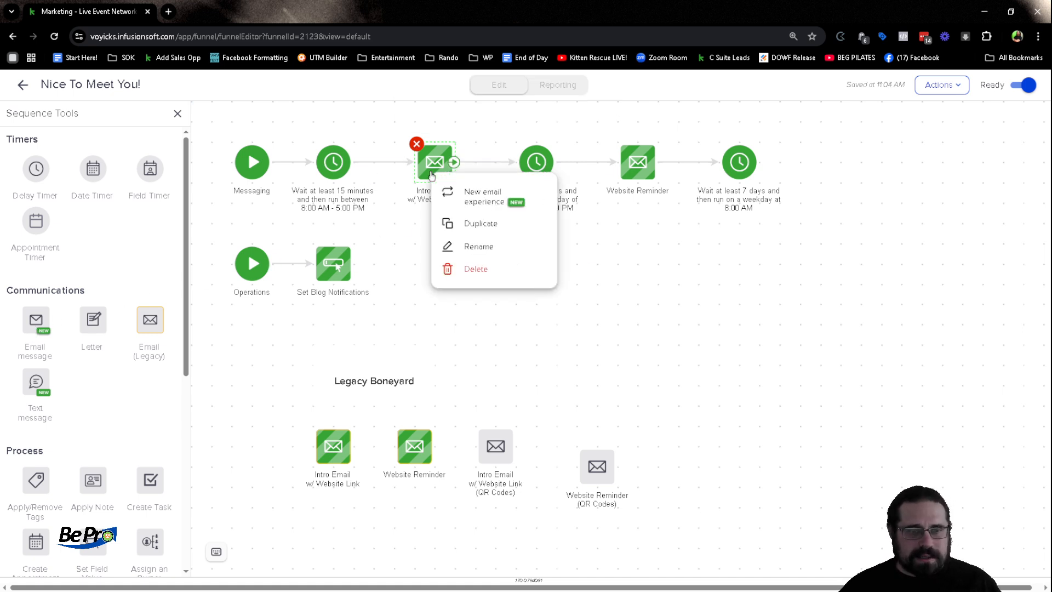
click(461, 190)
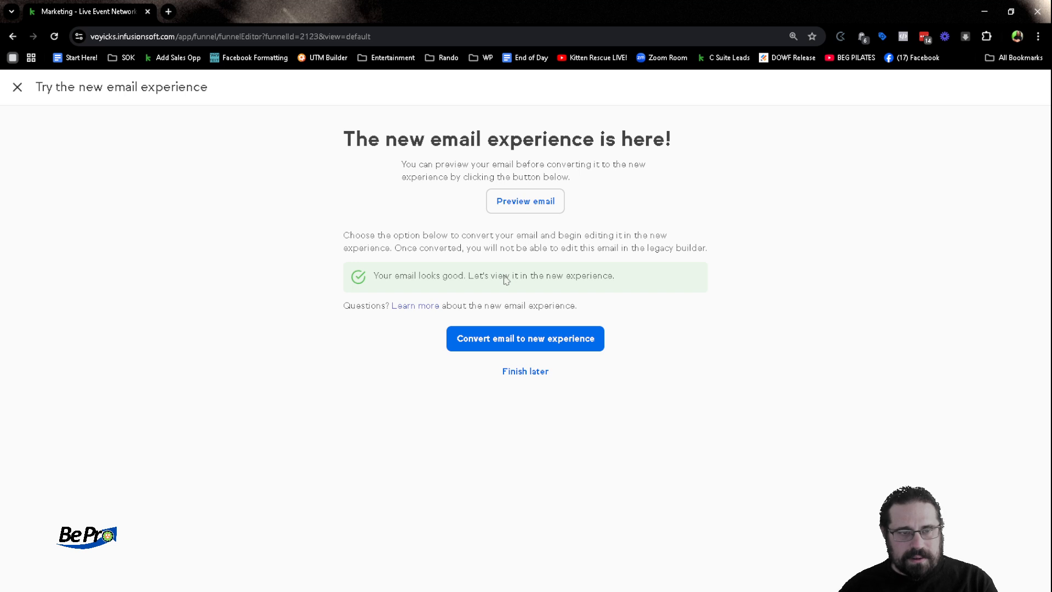
key(ctrl+shift+b)
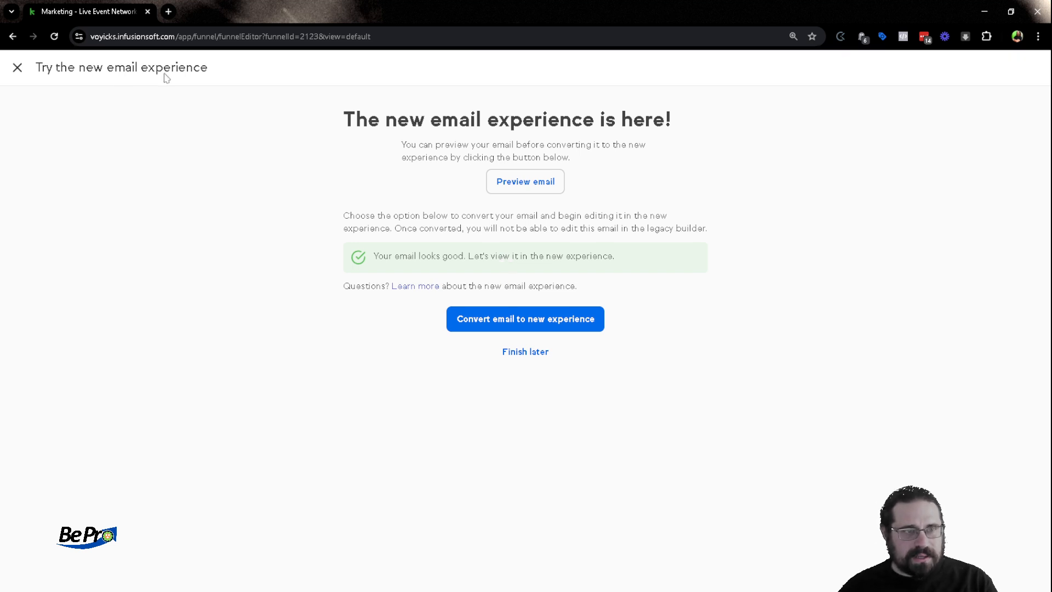
Preview the intro email and convert it to the new email experience
click(529, 180)
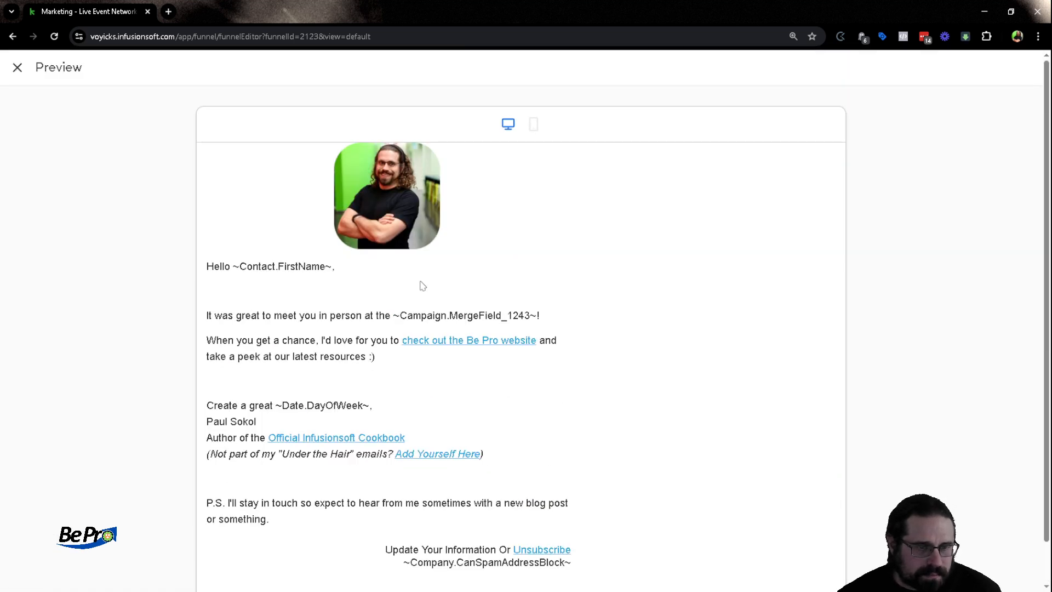
click(20, 69)
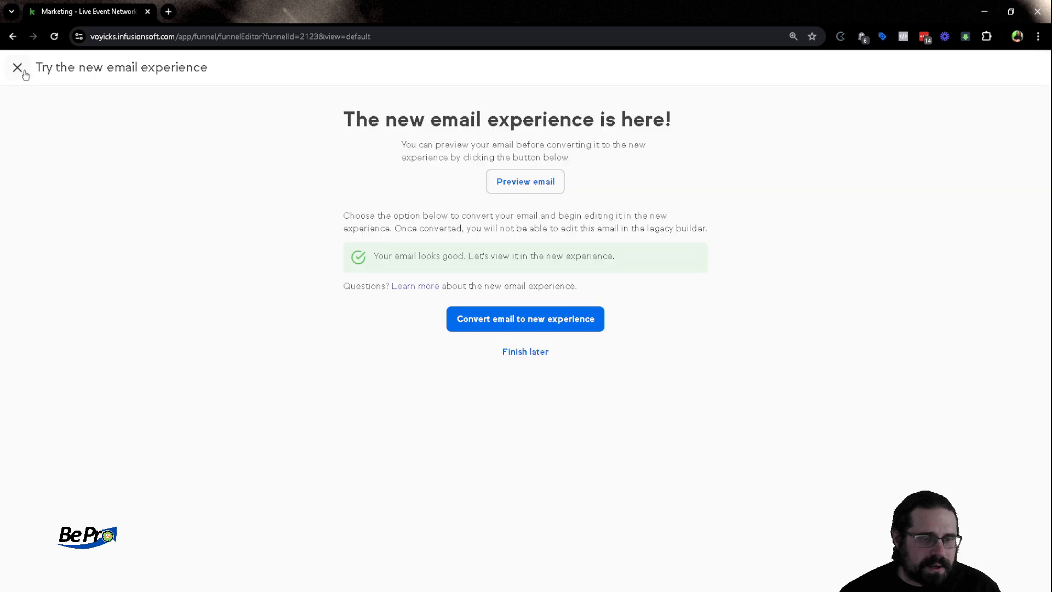
click(471, 321)
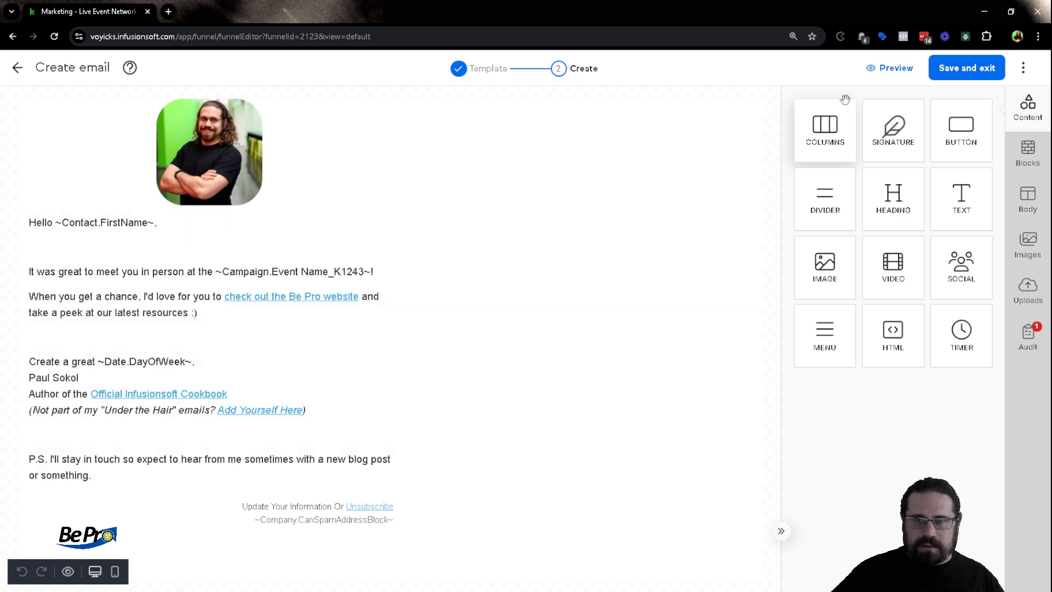
Preview the converted intro email and delete the word "the" before the event name merge field
click(889, 69)
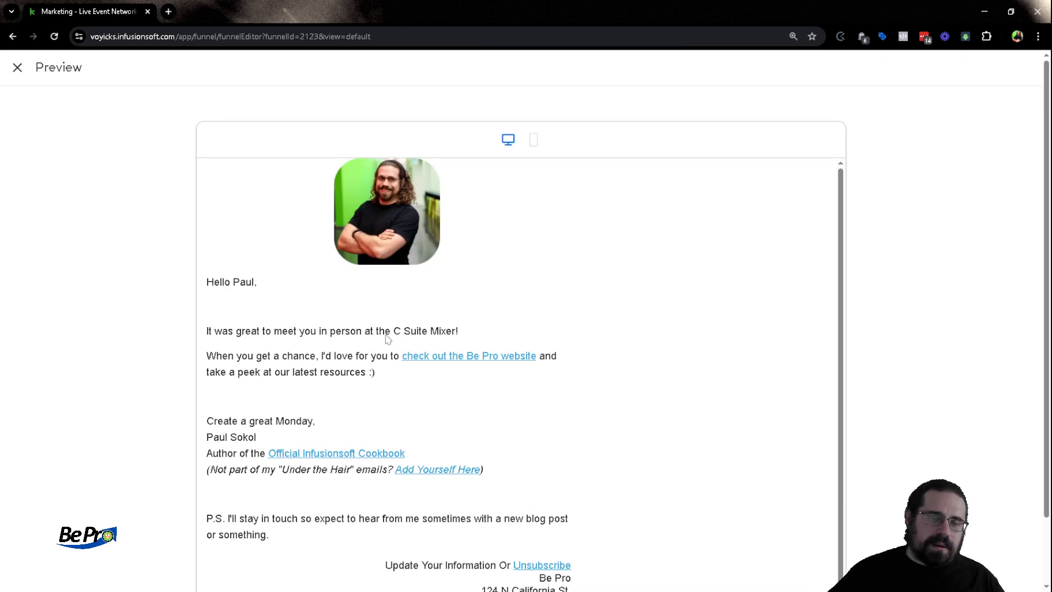
click(17, 67)
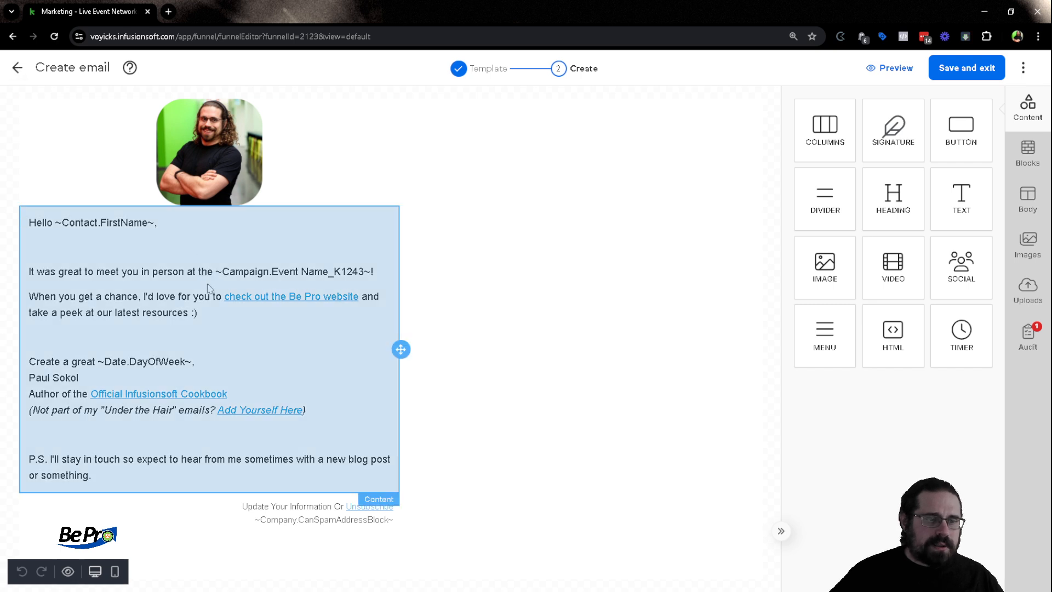
click(208, 272)
double_click(206, 271)
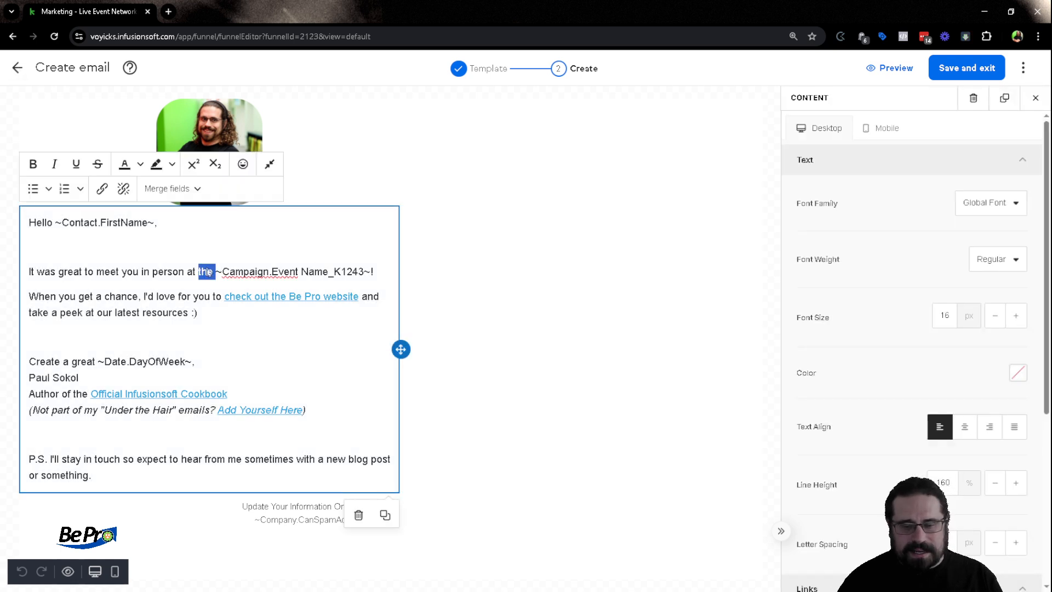
key(BackSpace)
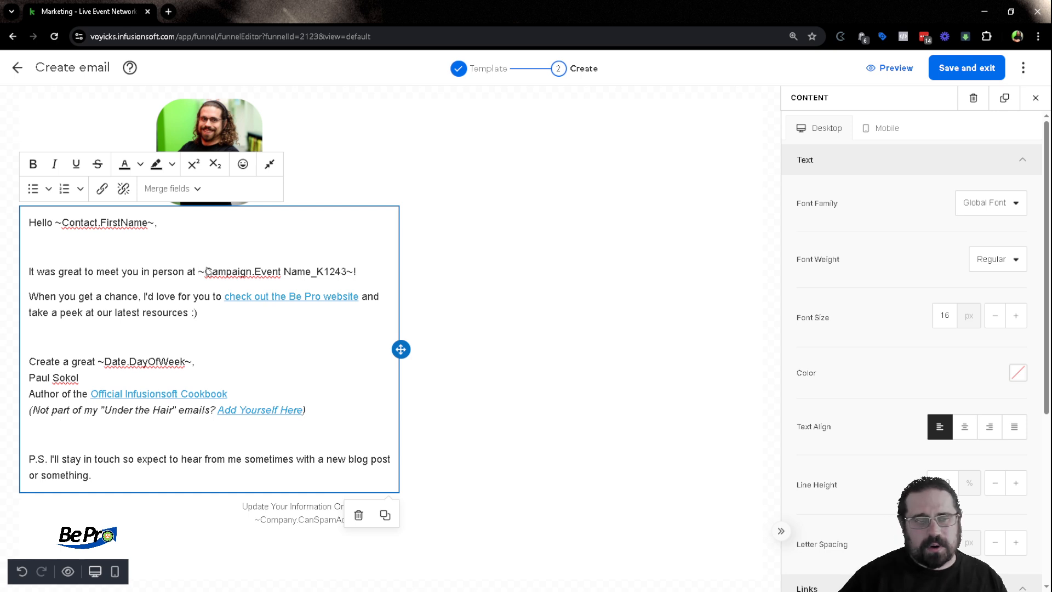
Check the link settings behind "check out the Be Pro website" and "Add Yourself Here" in the email body
click(275, 299)
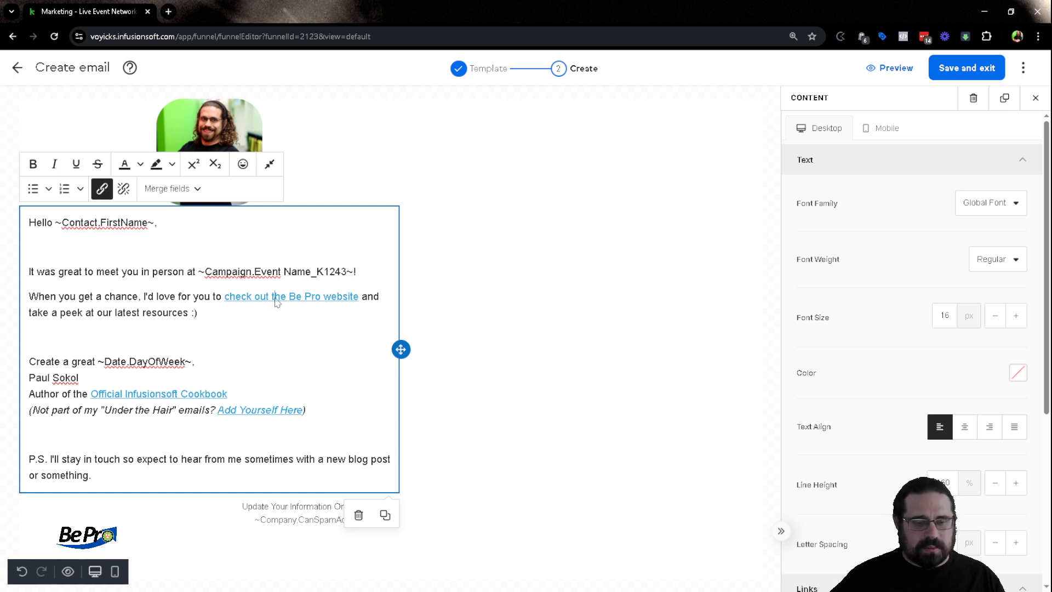
key(ctrl+k)
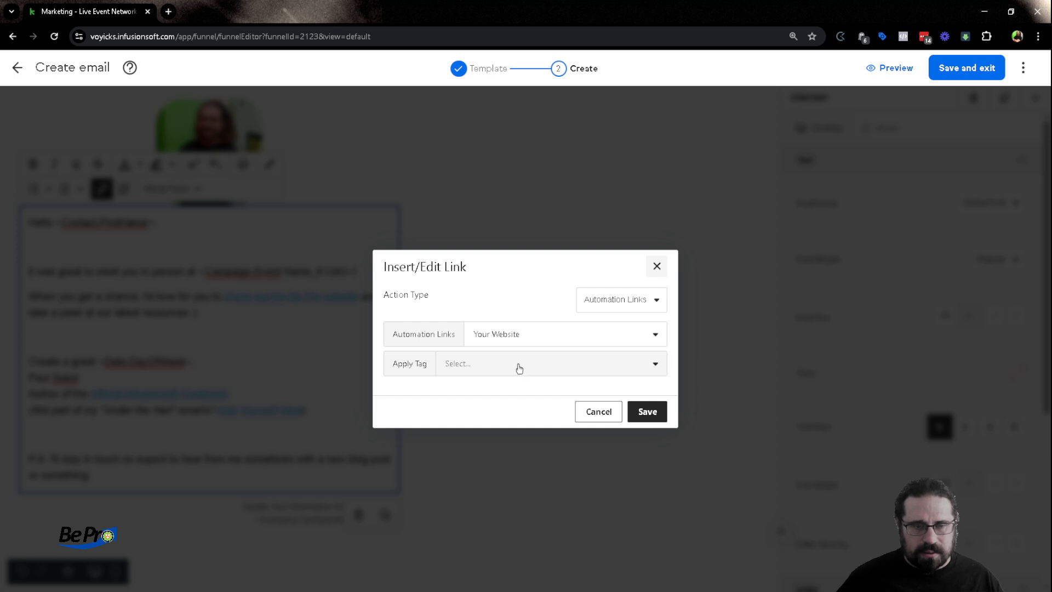
click(599, 410)
click(292, 342)
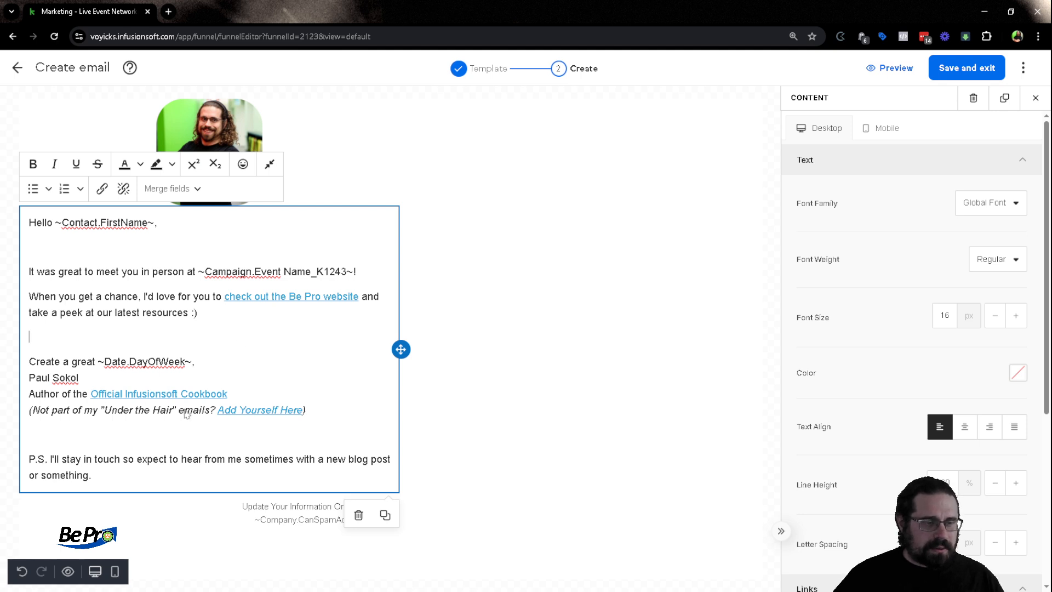
click(259, 411)
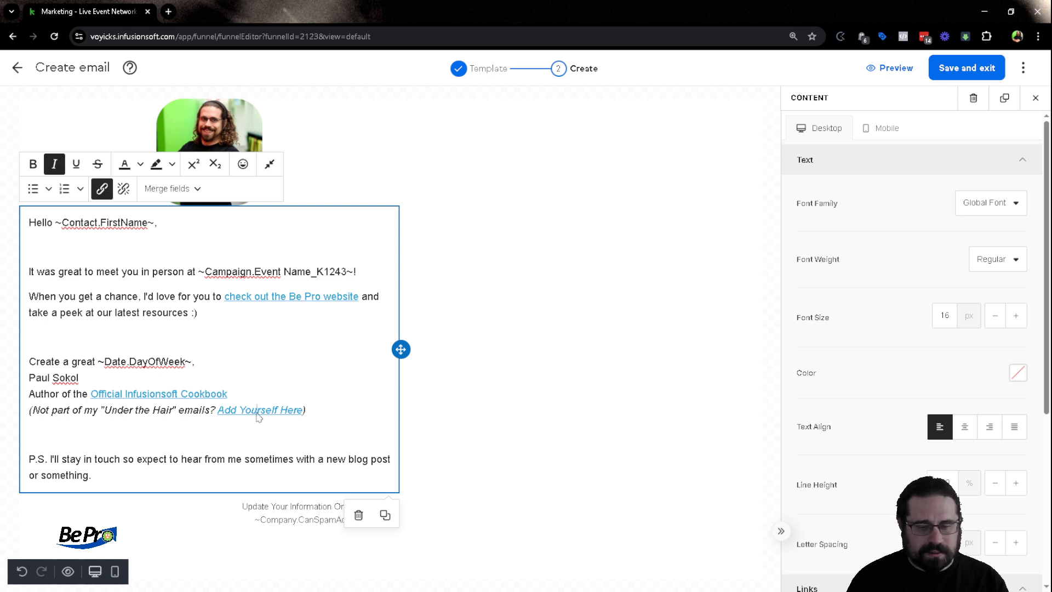
key(ctrl+k)
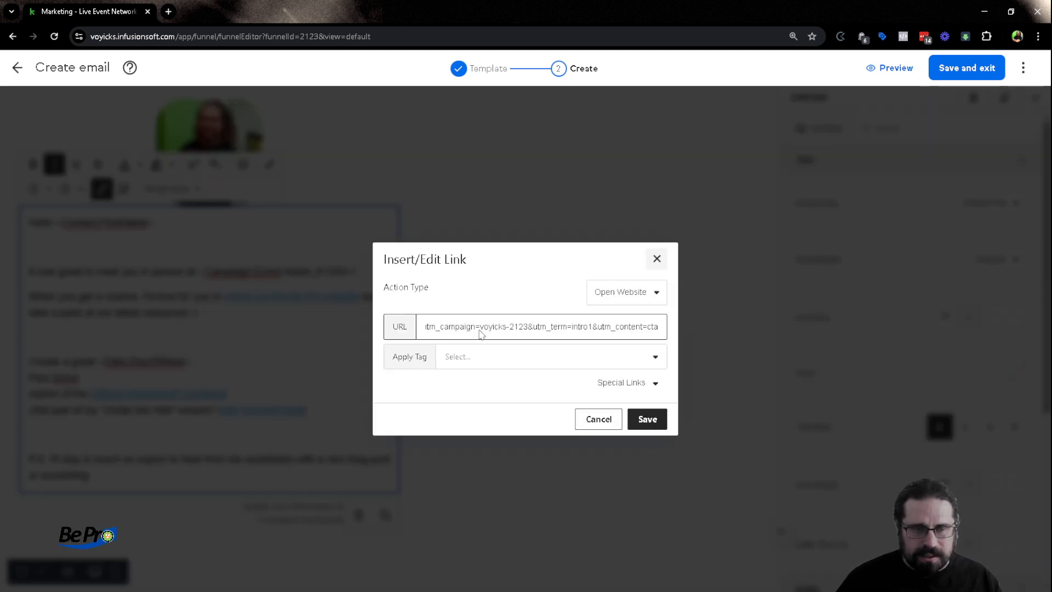
click(657, 260)
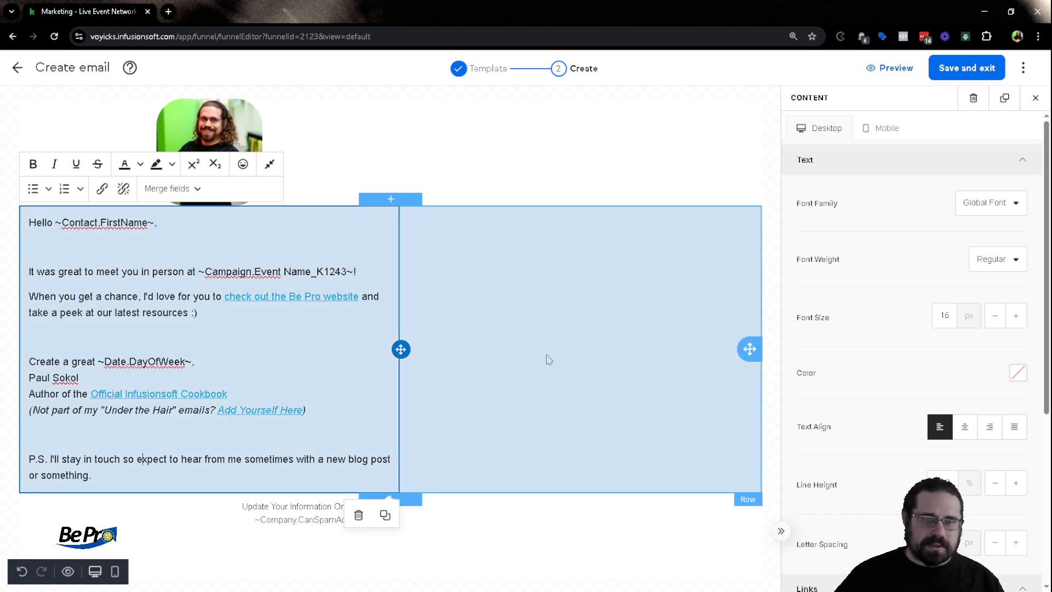
click(549, 359)
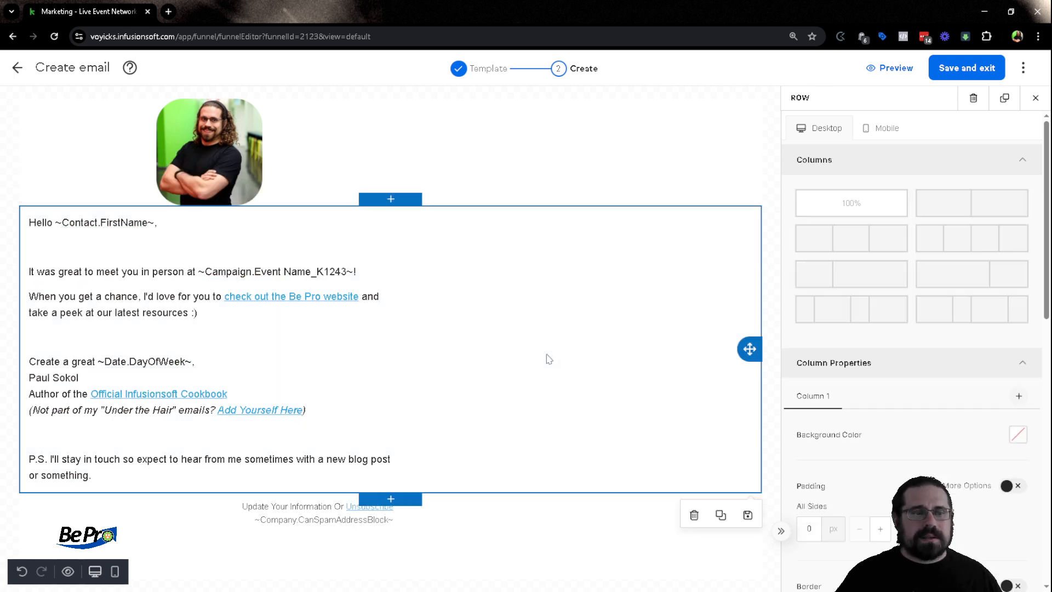
click(767, 210)
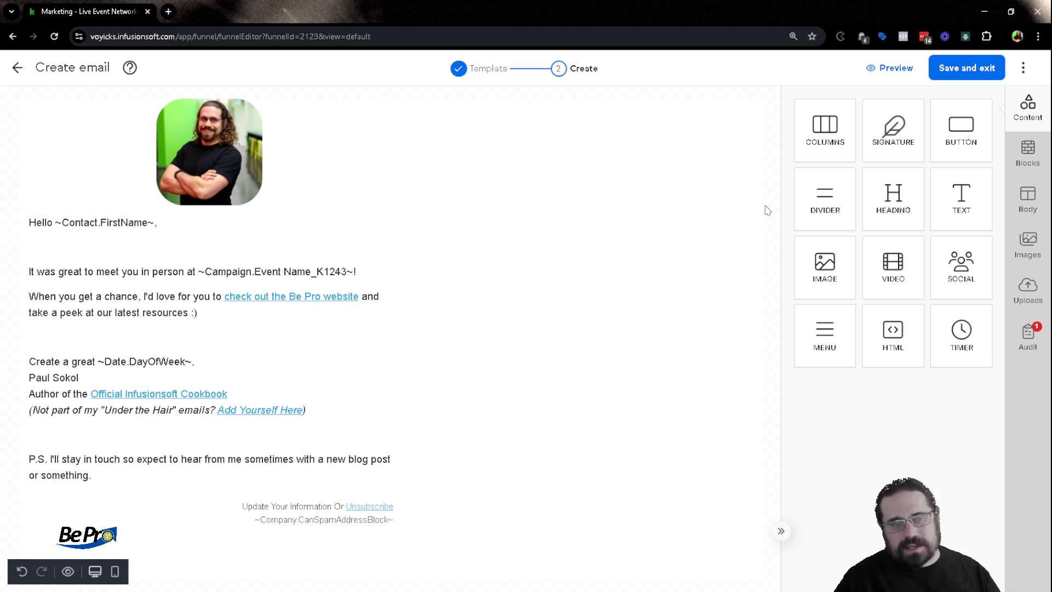
Save the intro email content, check its subject line, and switch the email from Draft to Ready
click(952, 66)
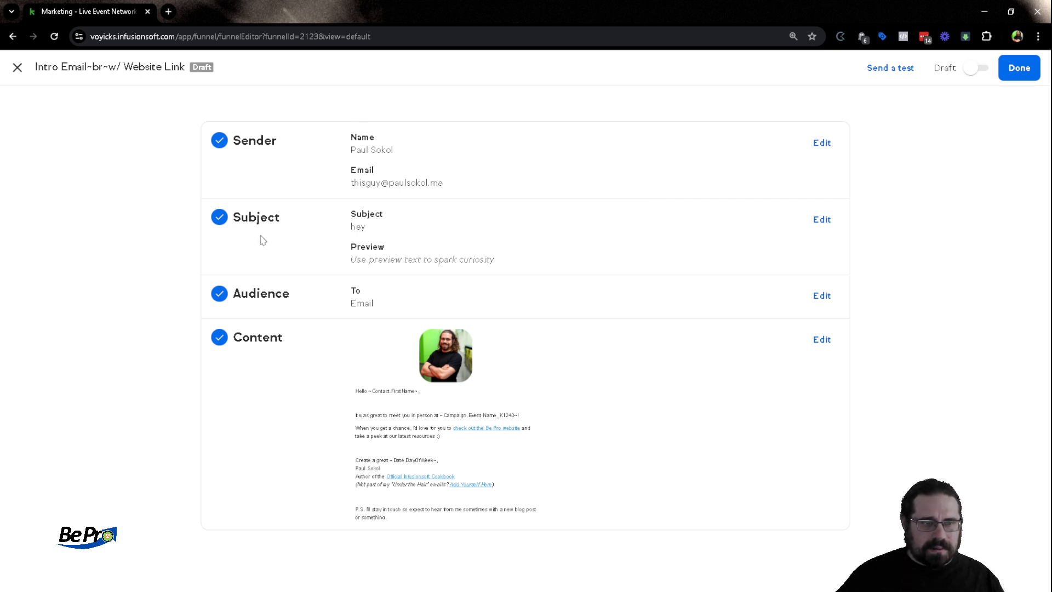
double_click(362, 230)
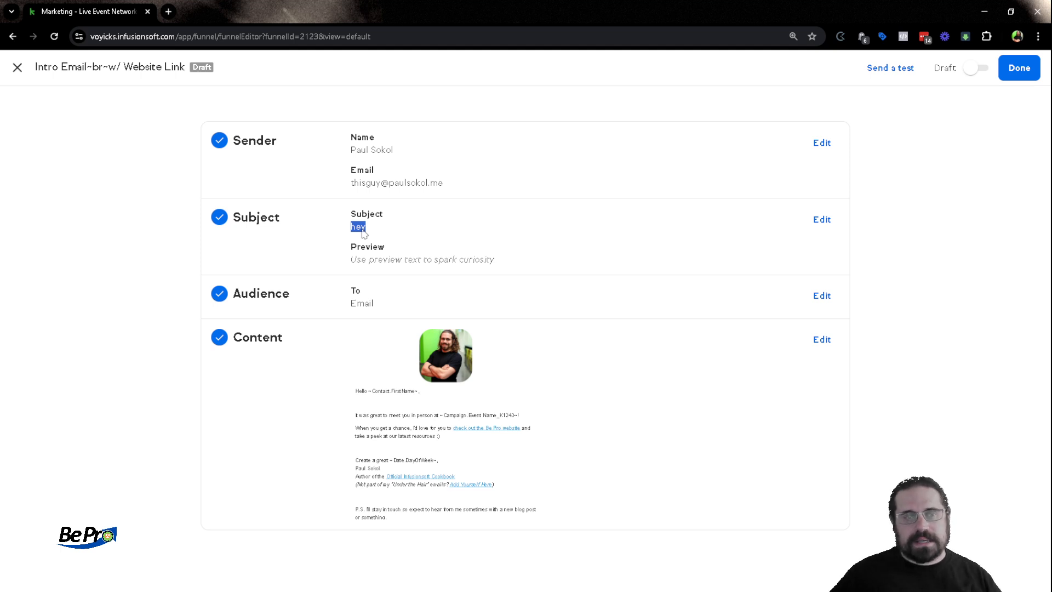
click(977, 69)
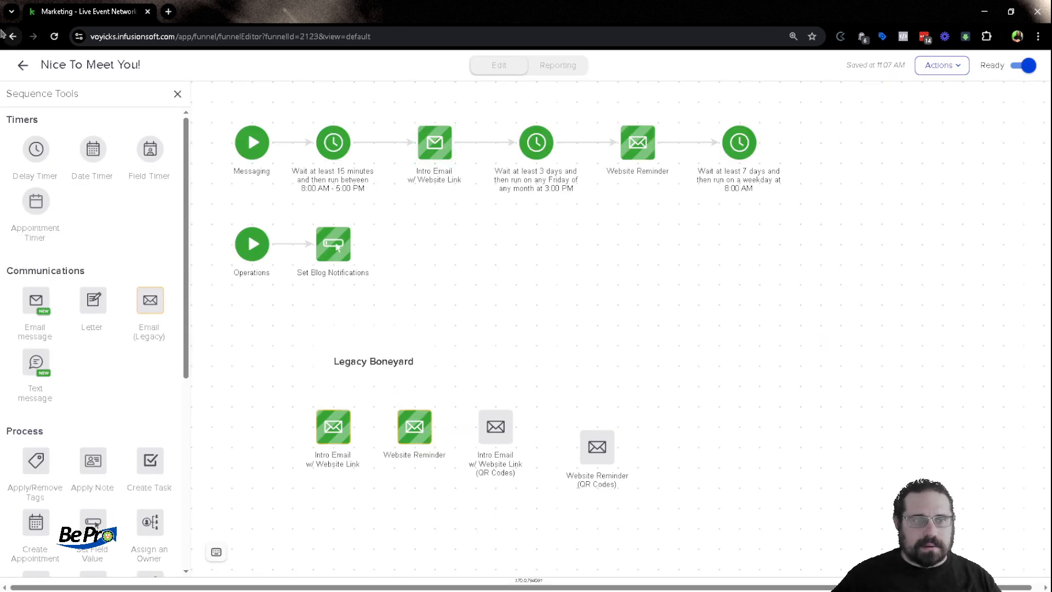
Go back to the automation overview and review the Falcon Letter and Your Website URLs in the automation links
click(24, 68)
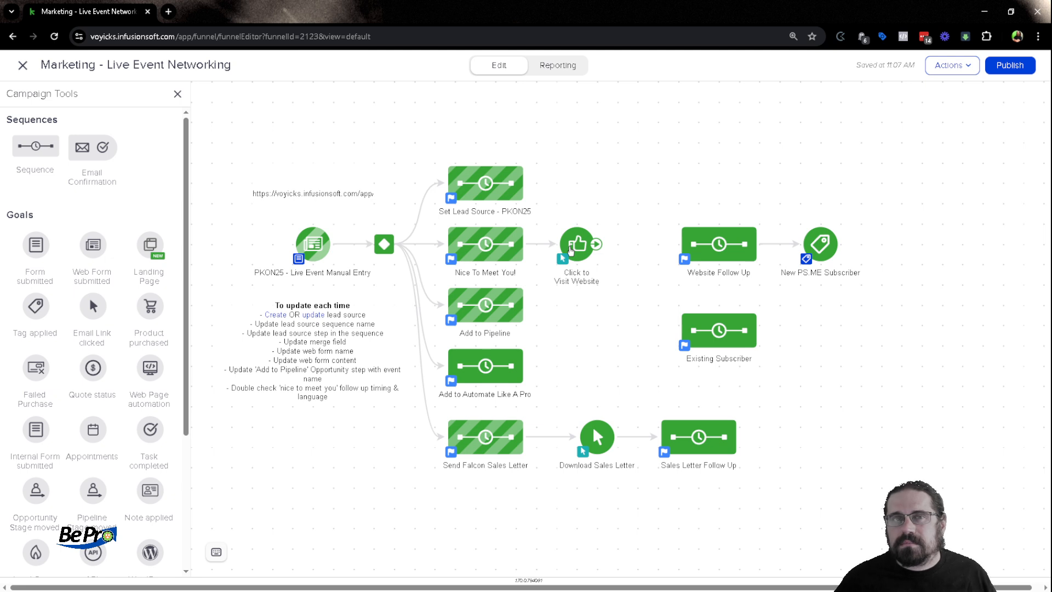
click(950, 66)
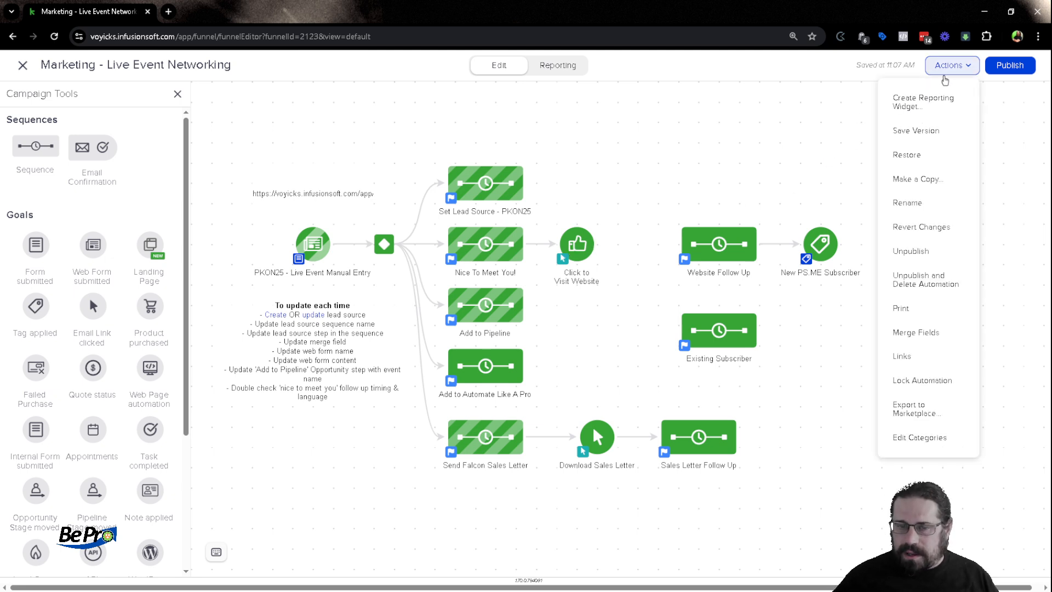
click(934, 356)
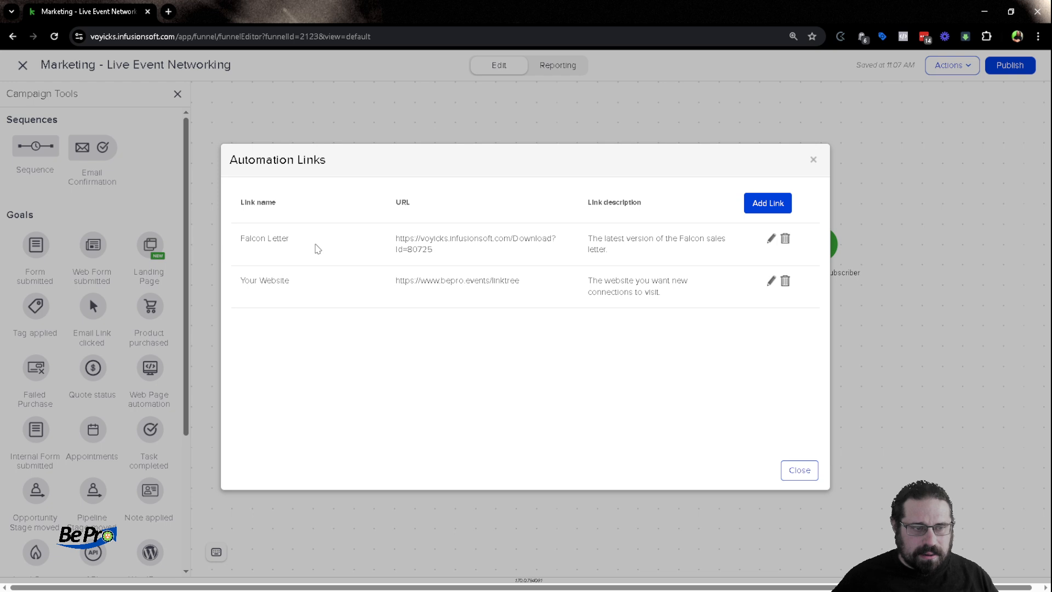
drag(537, 285, 369, 277)
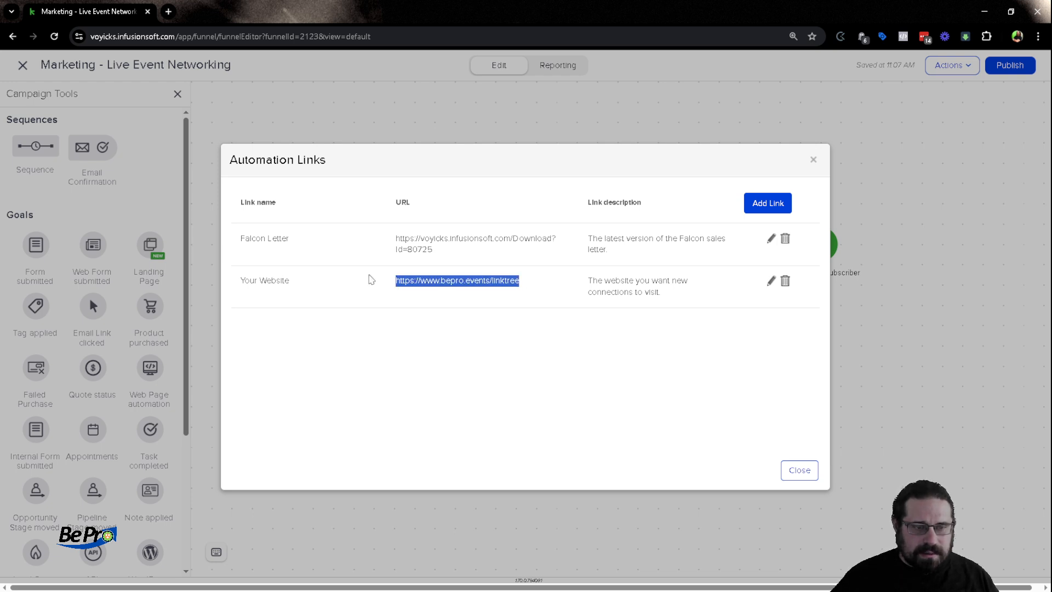
click(424, 308)
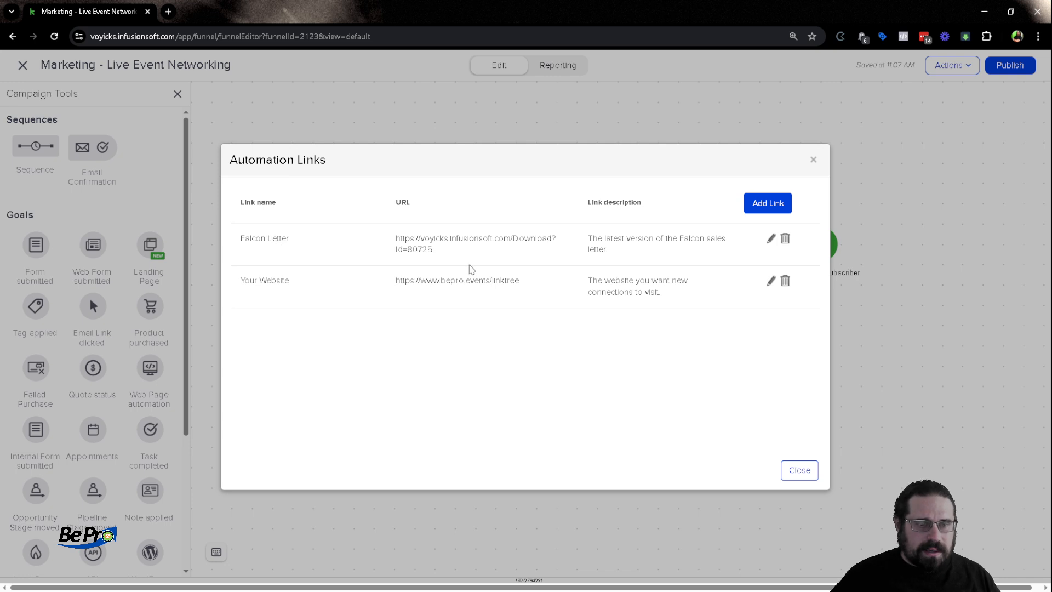
drag(447, 259, 392, 237)
click(390, 237)
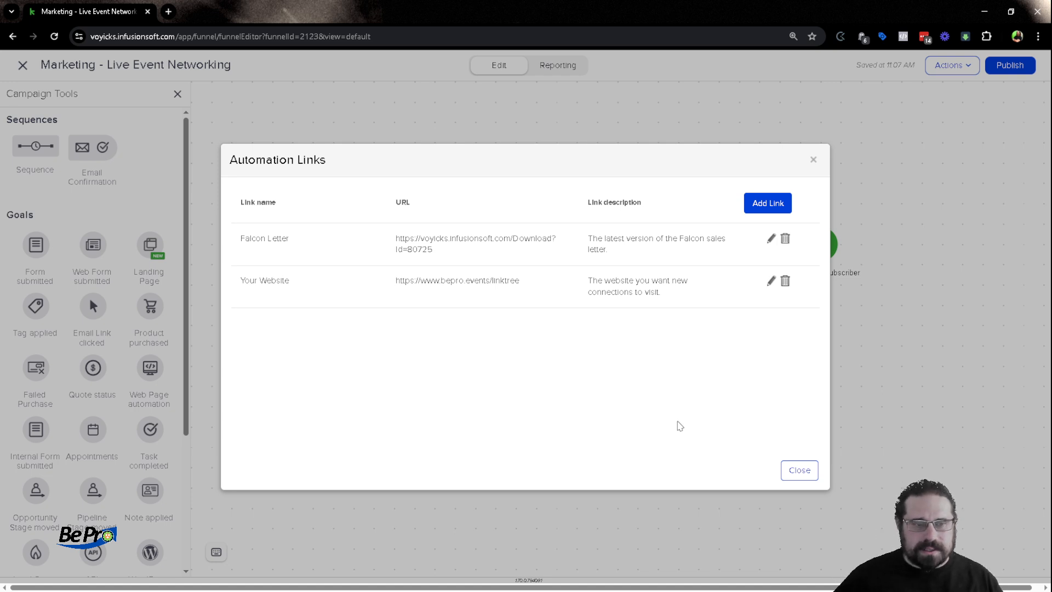
click(799, 470)
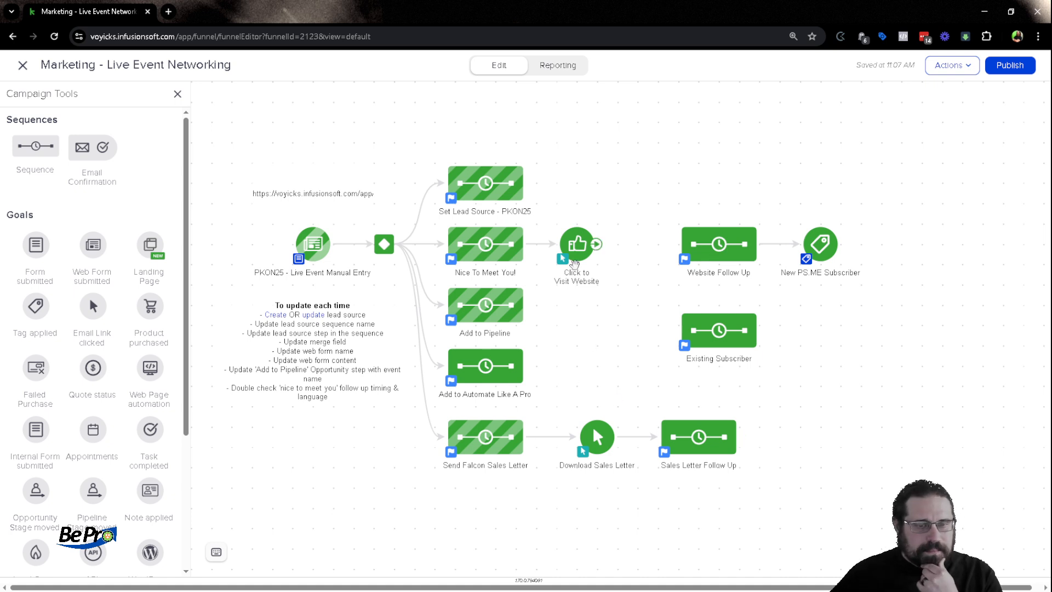
Convert the connected Website Reminder email in the Nice To Meet You! sequence to the new email experience and save its content
double_click(468, 241)
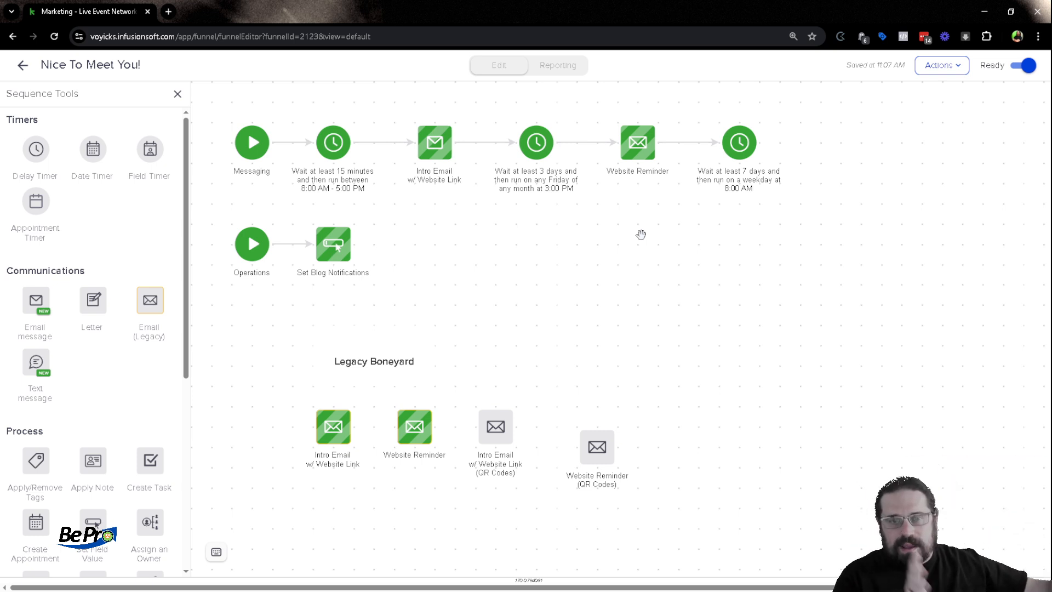
double_click(646, 149)
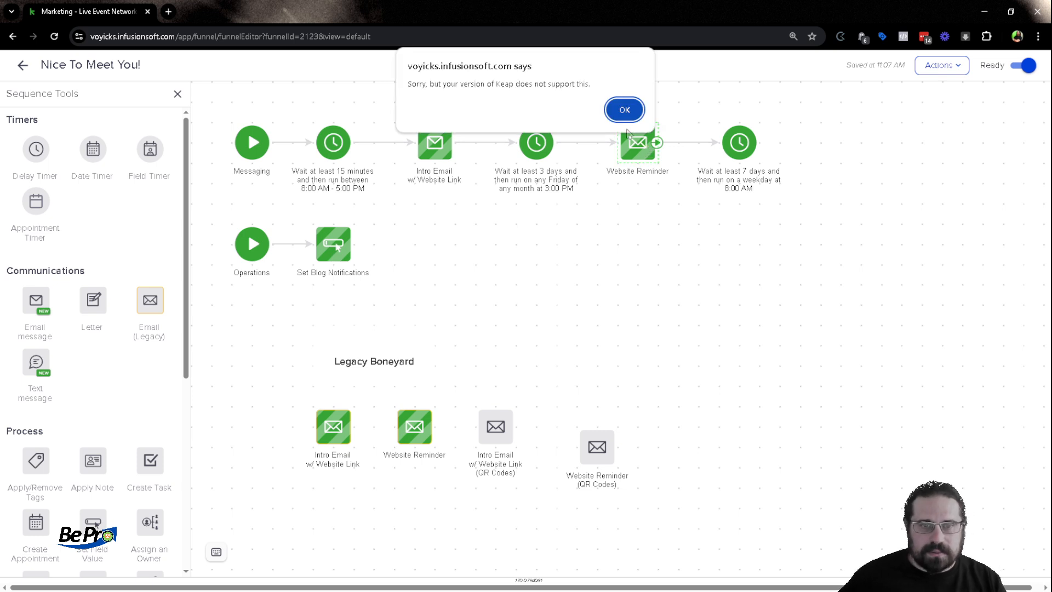
click(613, 109)
right_click(646, 154)
click(674, 175)
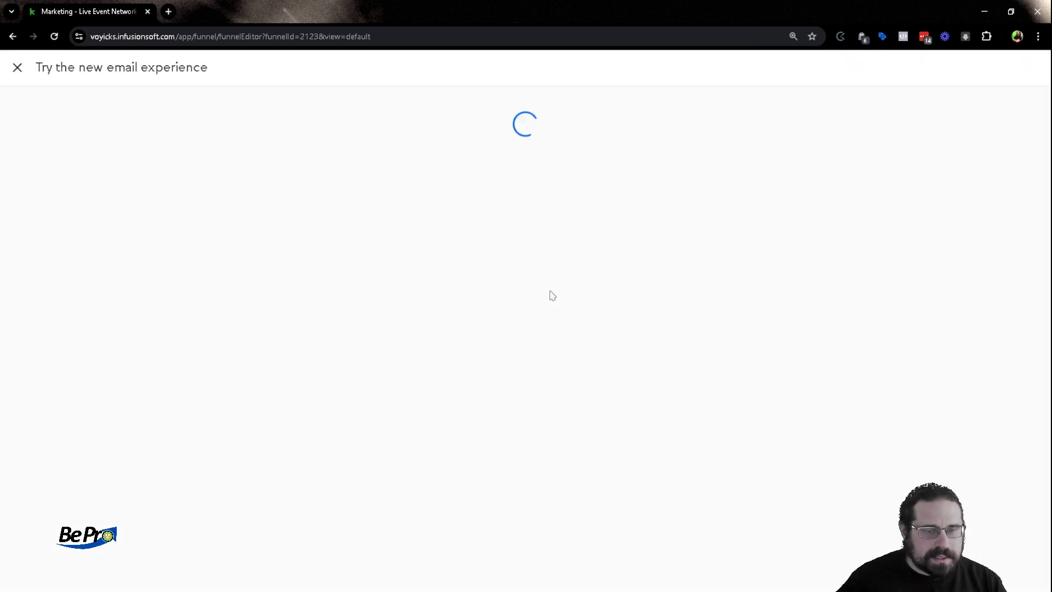
click(559, 318)
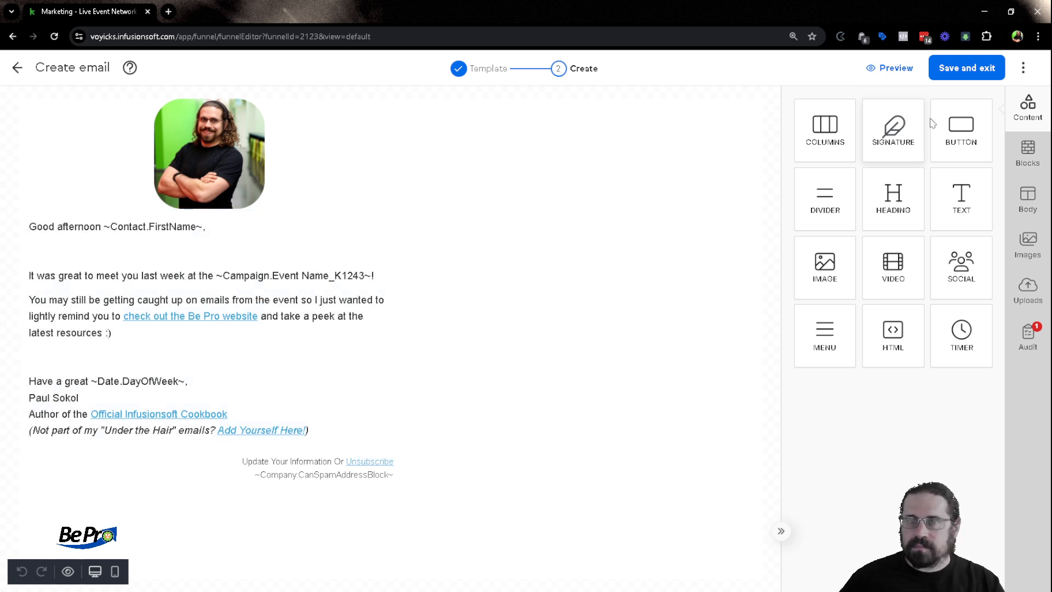
click(966, 68)
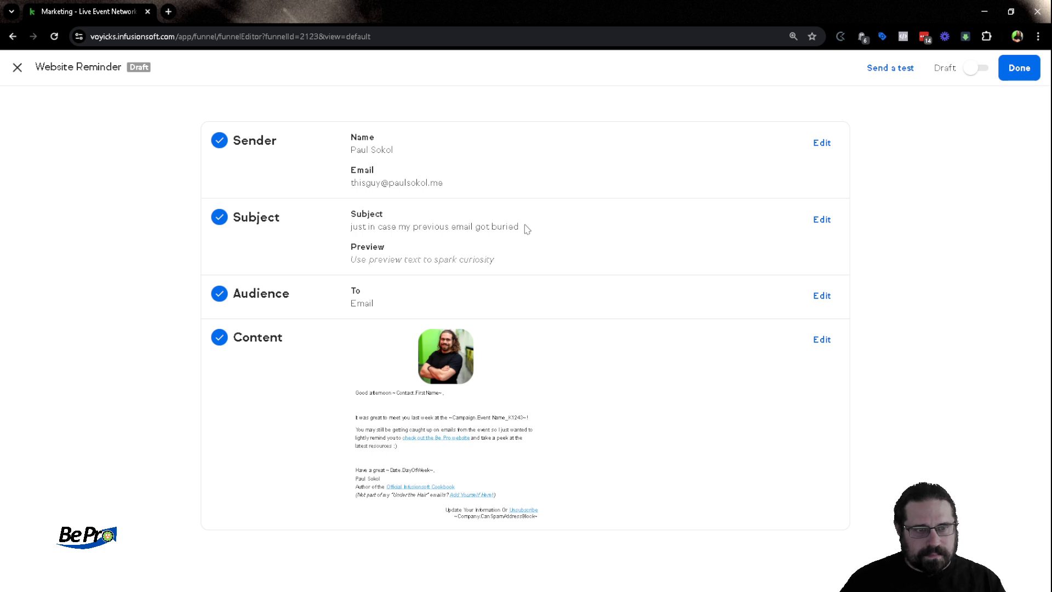
Set the Website Reminder subject line to "in case my previous email got buried" and mark the email as Ready
click(821, 222)
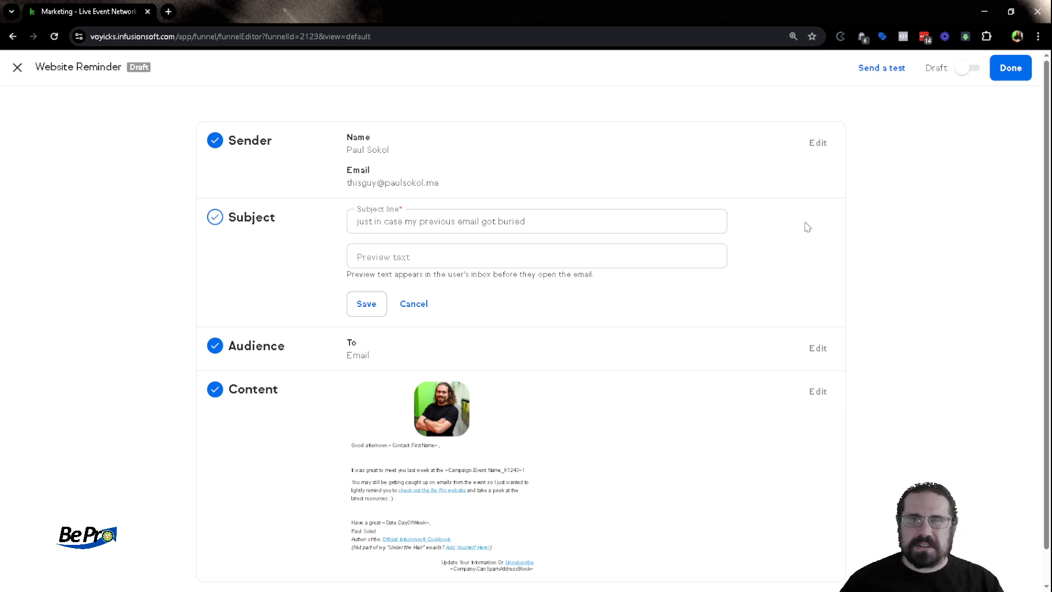
double_click(363, 222)
key(BackSpace)
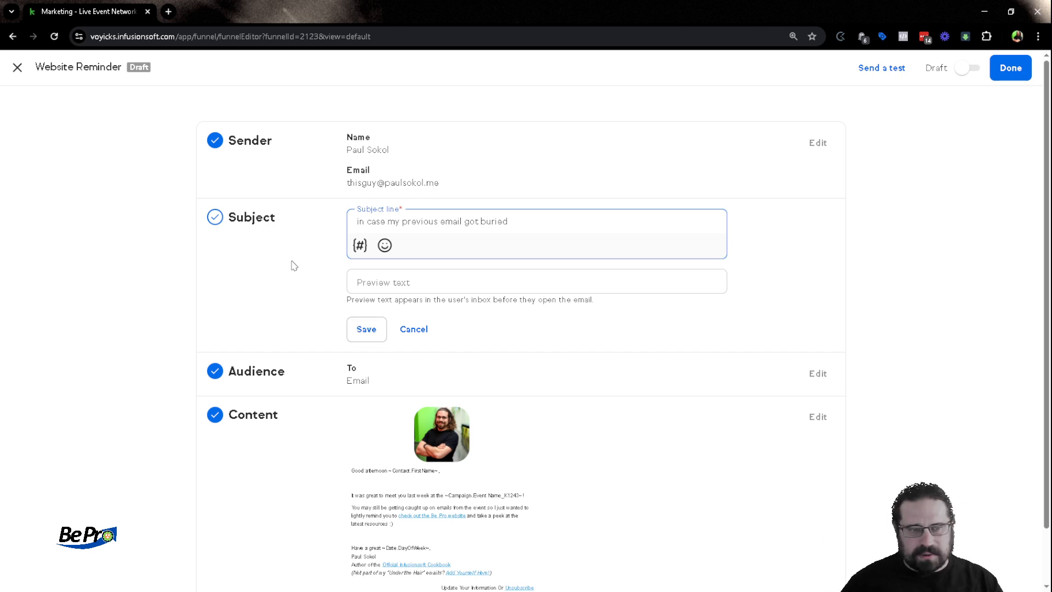
click(366, 328)
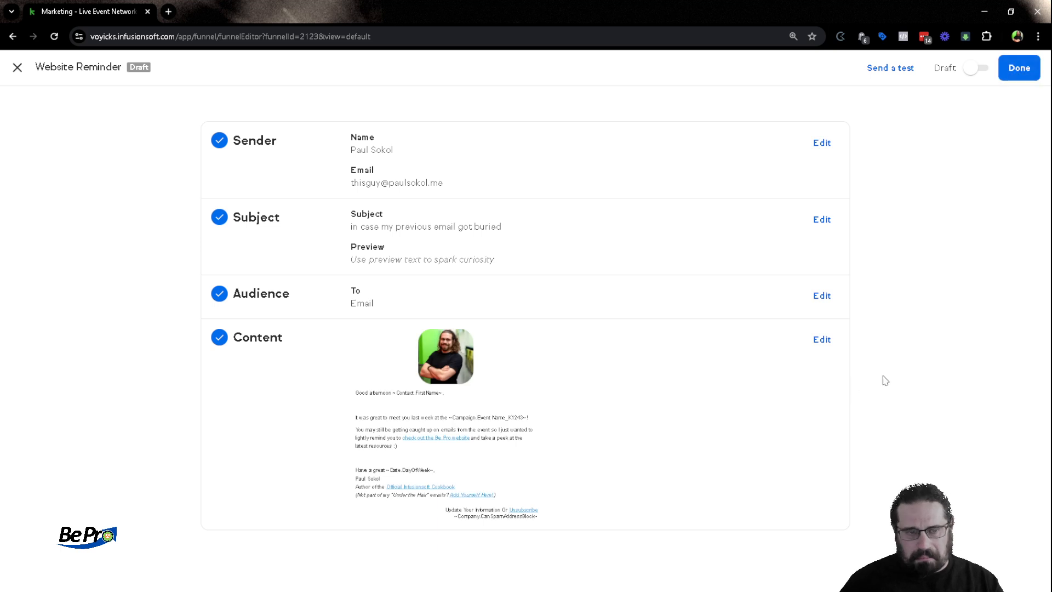
click(974, 69)
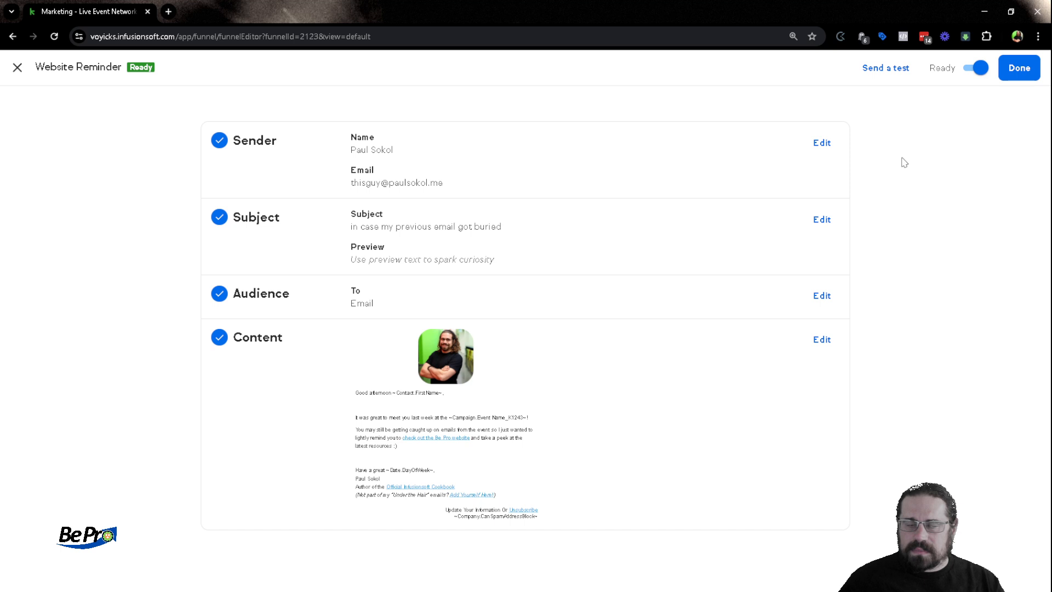
mouse_move(384, 390)
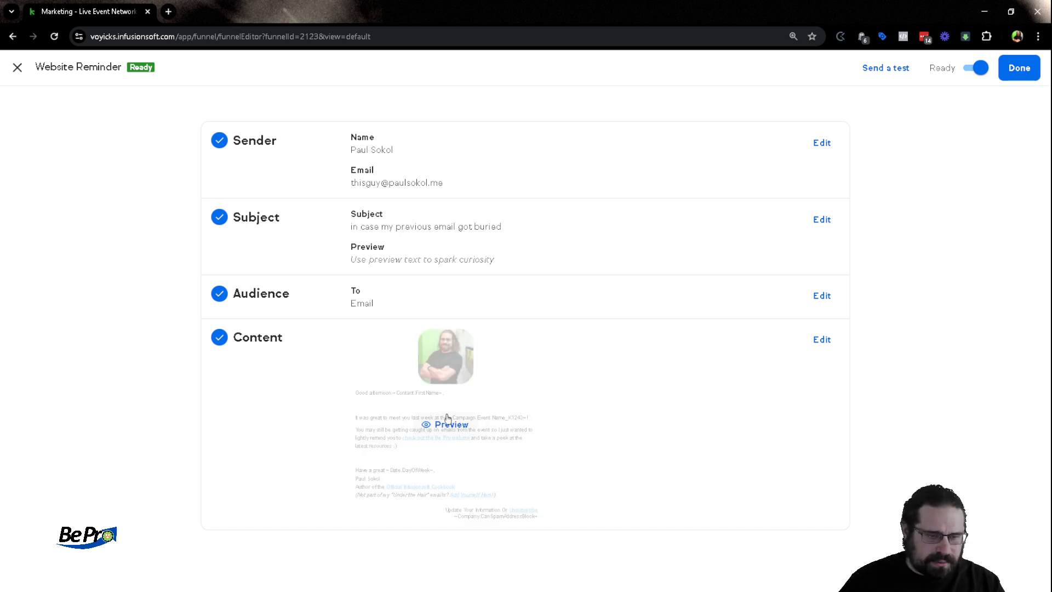
Finish editing the Website Reminder email and return from the Nice To Meet You! sequence to the automation overview
click(1016, 76)
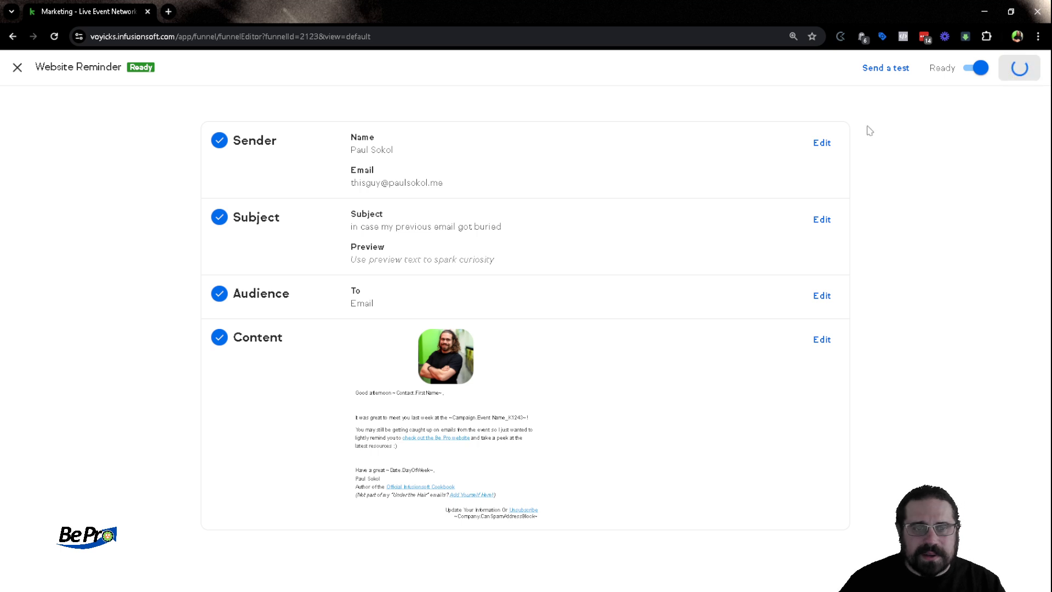
click(609, 225)
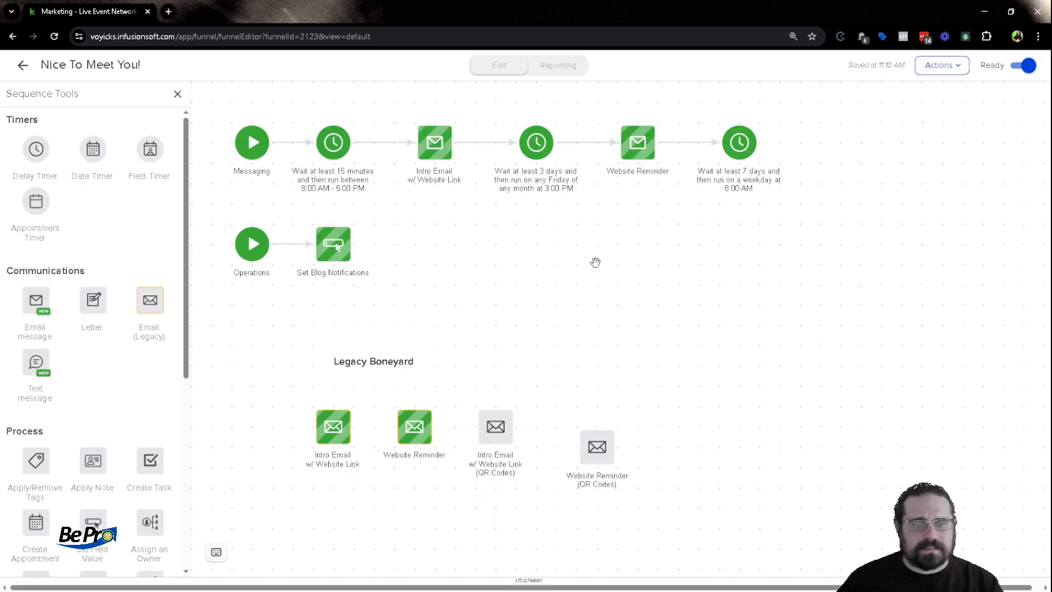
click(22, 65)
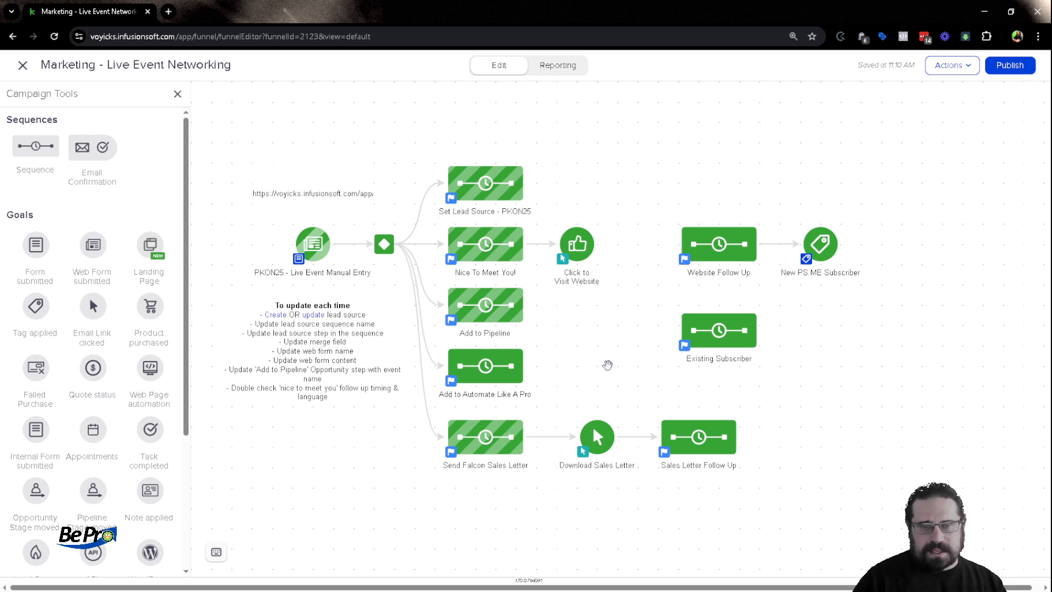
Move the Website Follow Up, New PS.ME Subscriber and Existing Subscriber elements together into a row below the Falcon sales letter flow
drag(642, 191, 960, 365)
drag(732, 330, 892, 589)
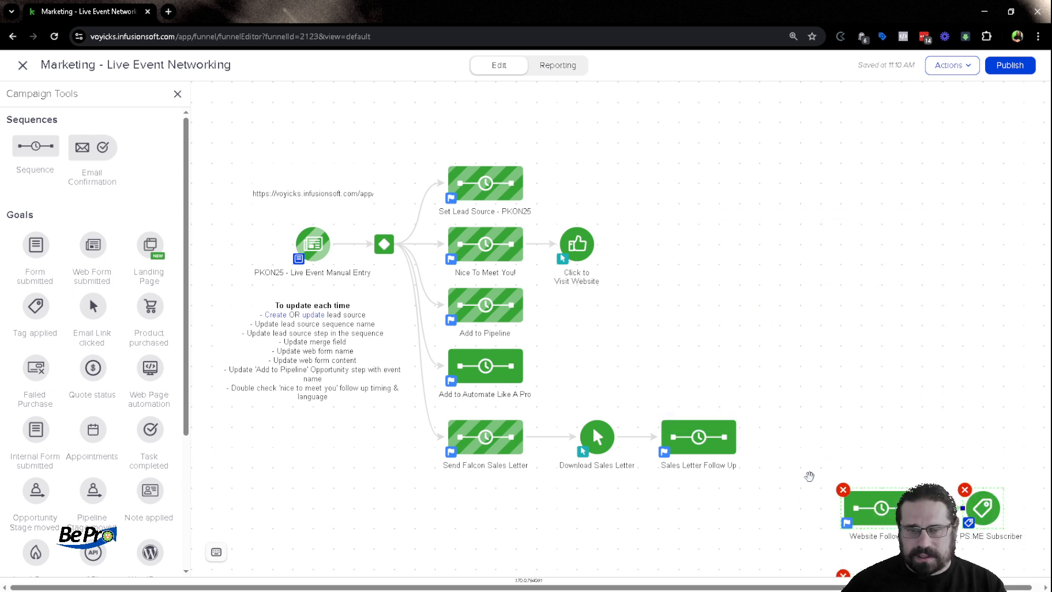
drag(802, 446, 768, 309)
drag(839, 384, 533, 466)
drag(530, 534, 394, 464)
drag(399, 458, 400, 457)
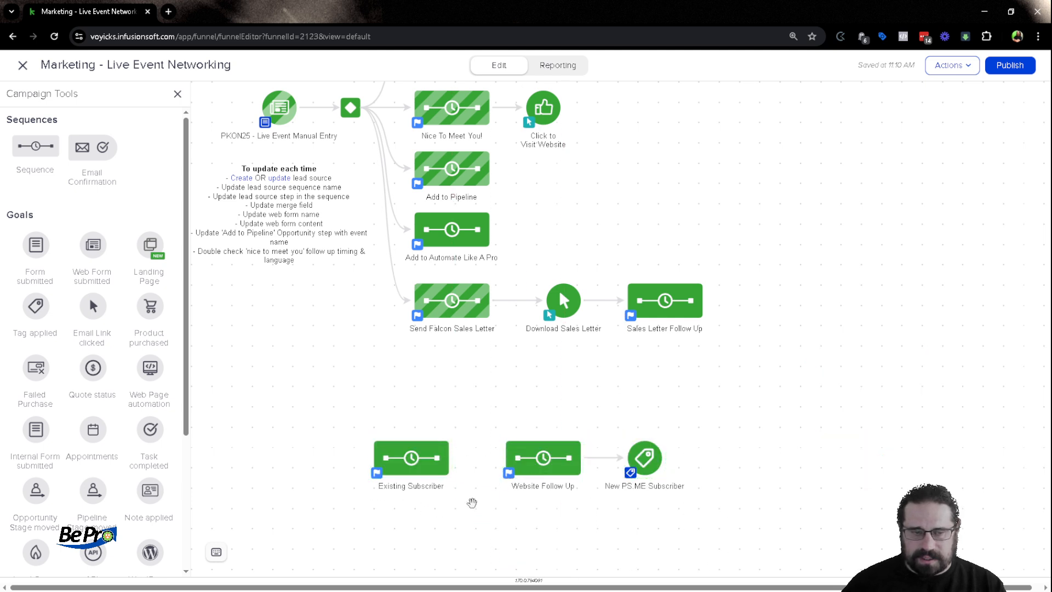
drag(323, 398, 746, 546)
drag(546, 459, 591, 498)
click(579, 480)
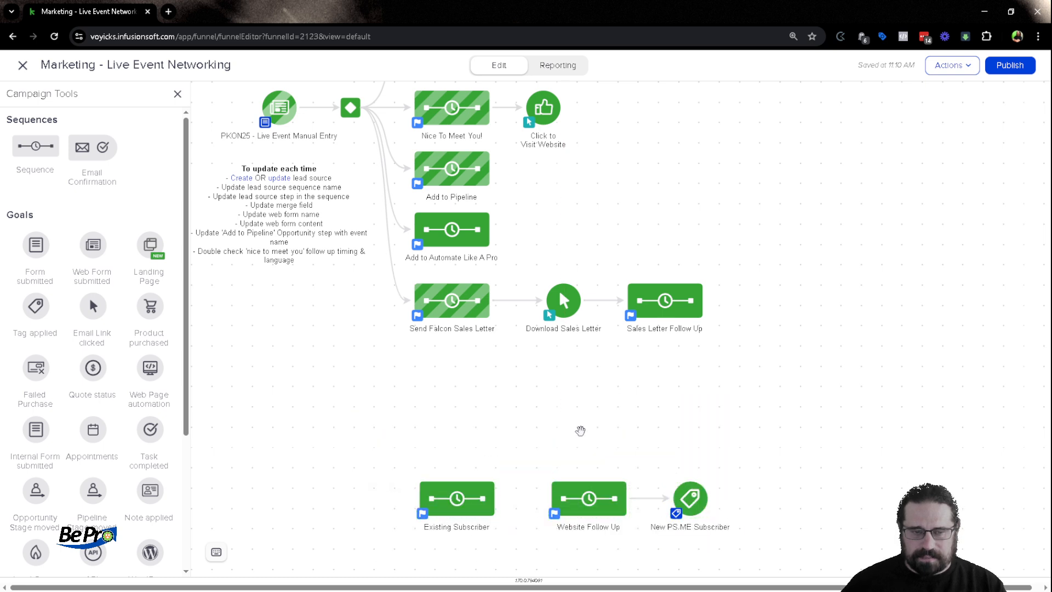
Add a note reading "<h3>Old Boneyard" above the relocated Existing Subscriber and Website Follow Up sequences
scroll(142, 403, down, 4)
drag(36, 529, 516, 431)
text(<h3>)
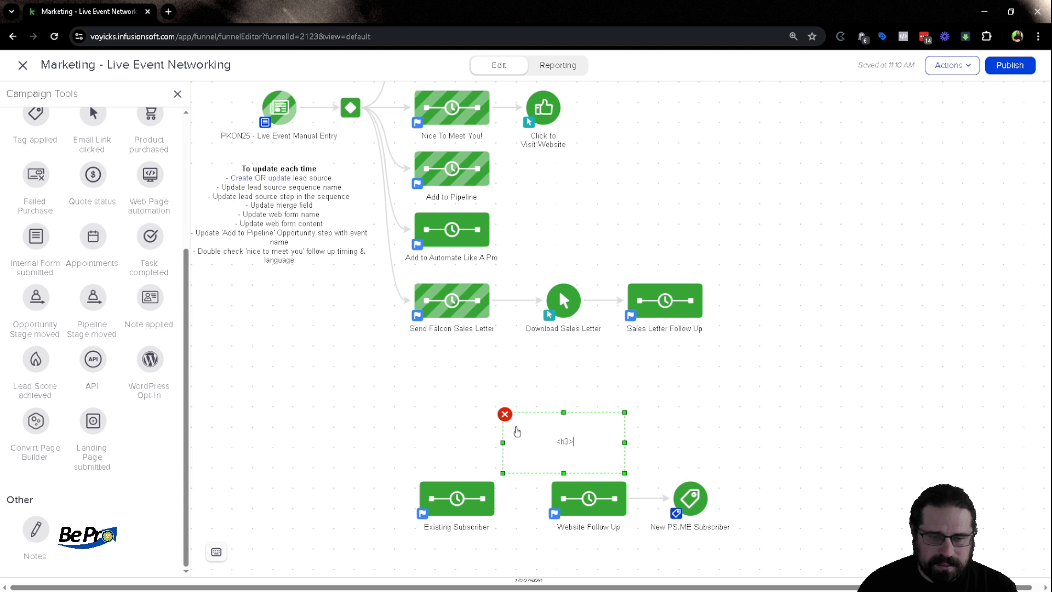
text(Old Boneyard)
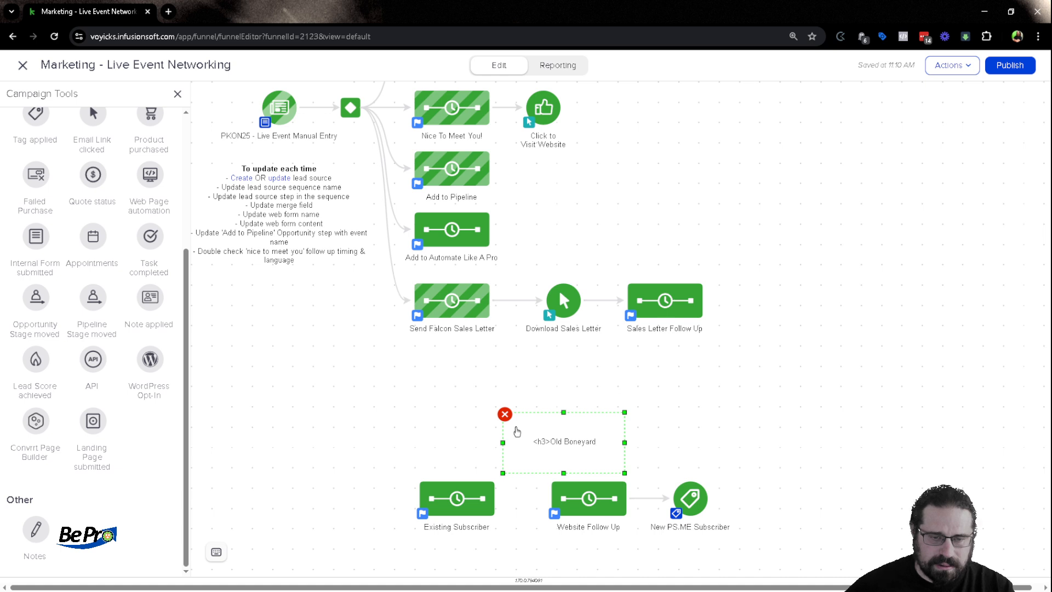
click(736, 418)
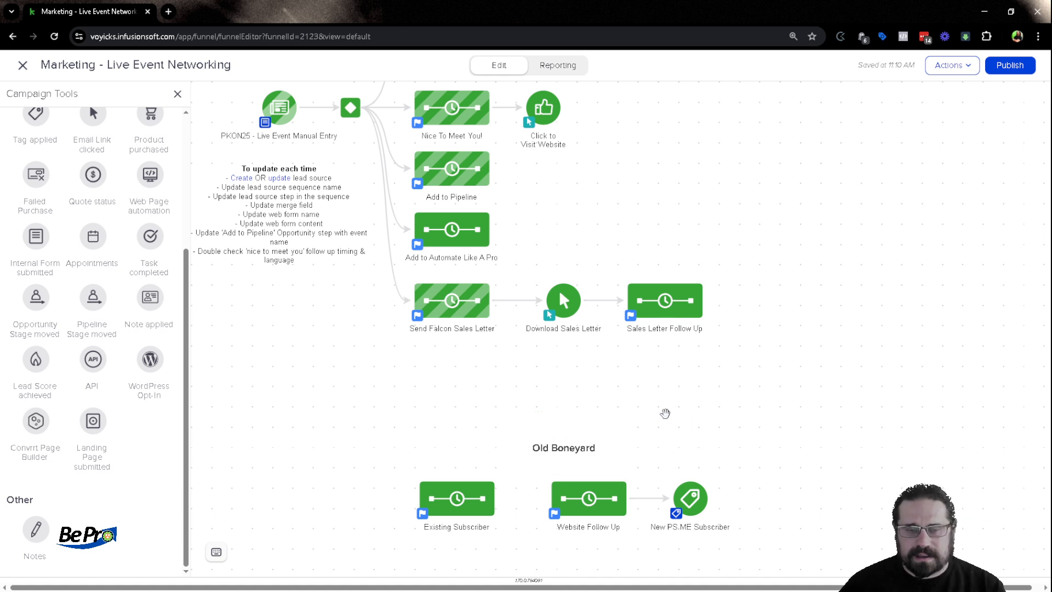
Check the Event Name value in the automation merge fields
drag(826, 228, 850, 408)
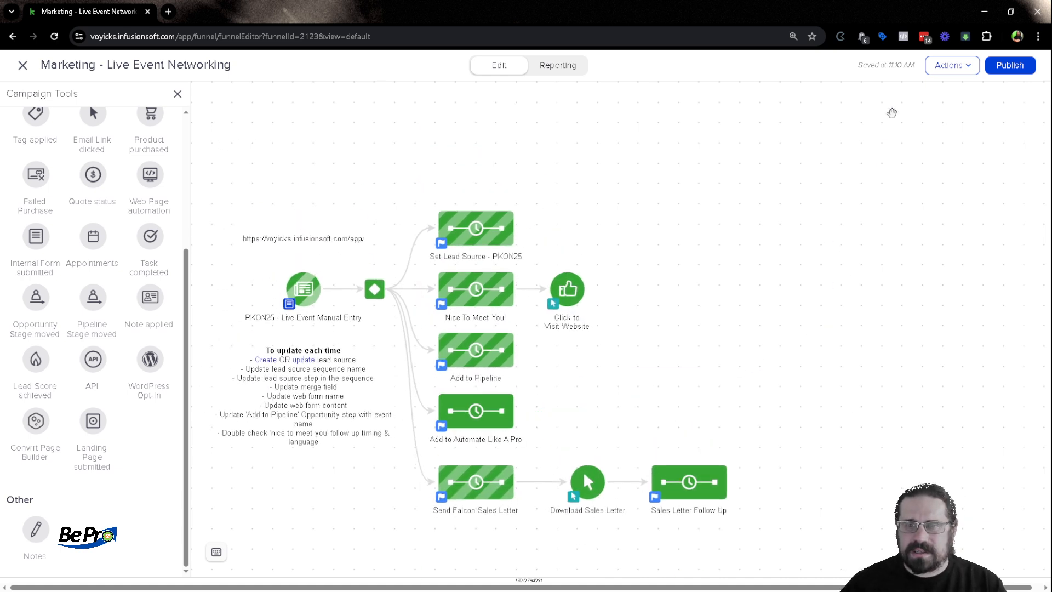
click(941, 65)
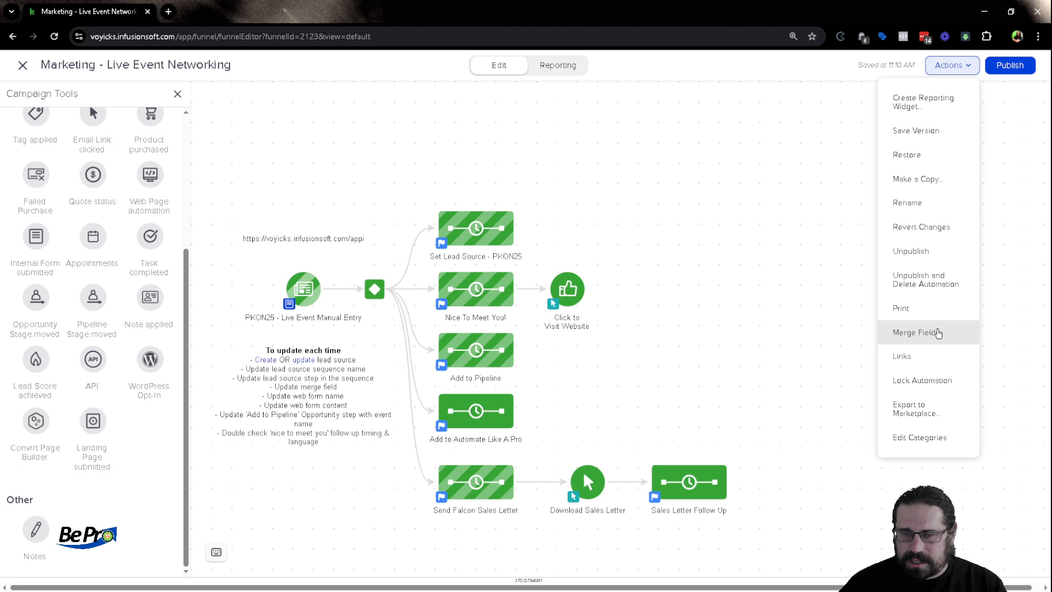
click(939, 331)
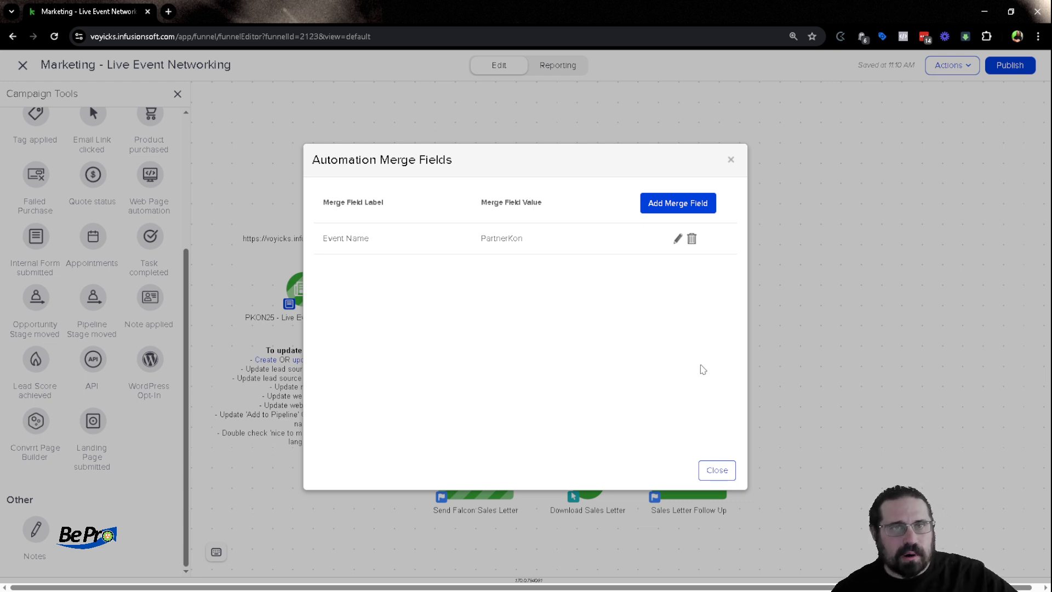
click(717, 470)
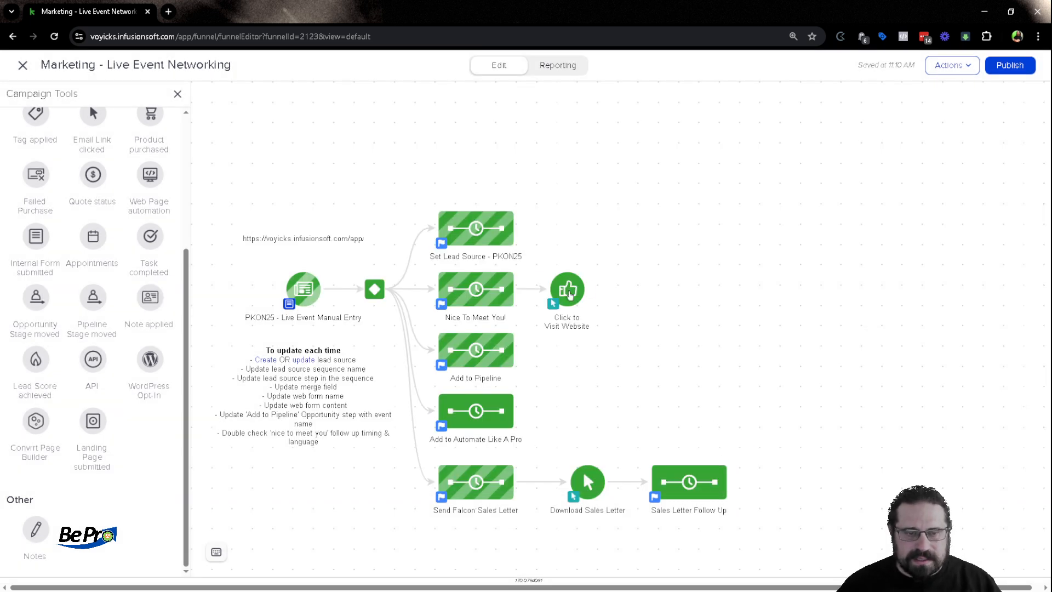
In the Click to Visit Website goal, select the Be Pro website link in both the intro email and the Website Reminder email
double_click(567, 277)
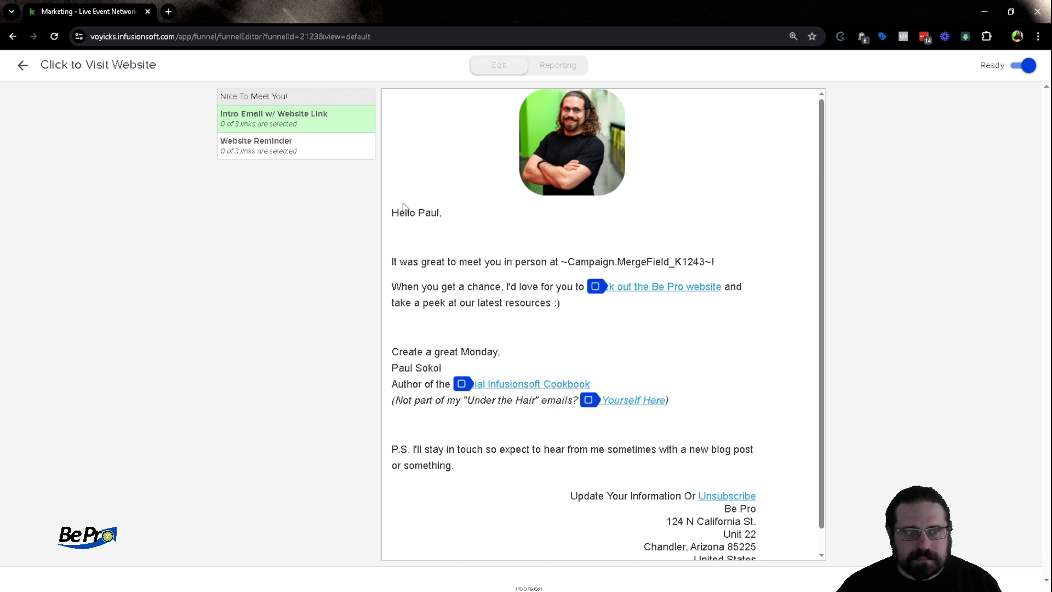
click(595, 286)
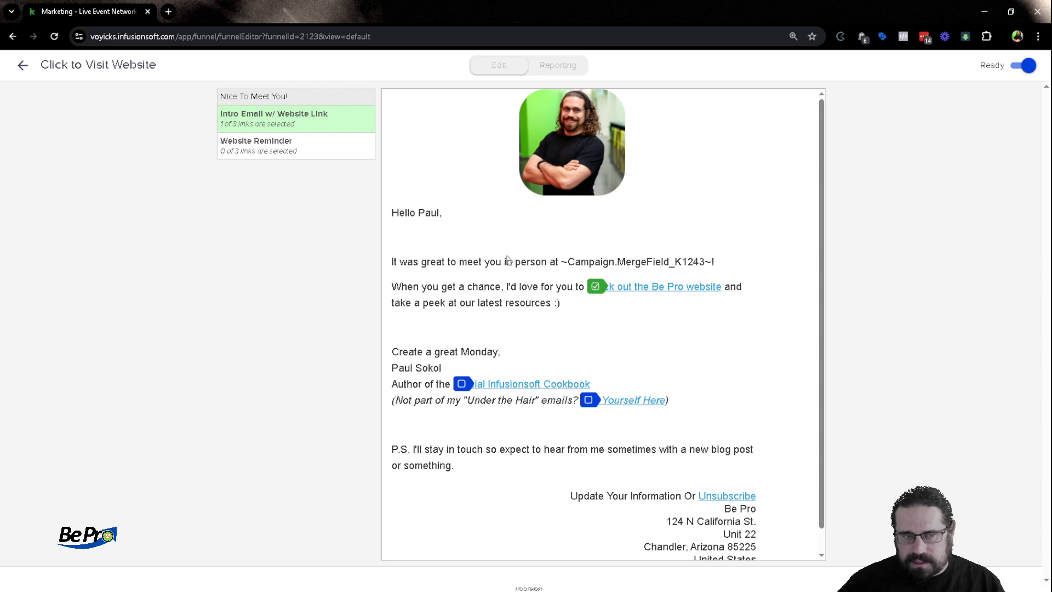
click(285, 147)
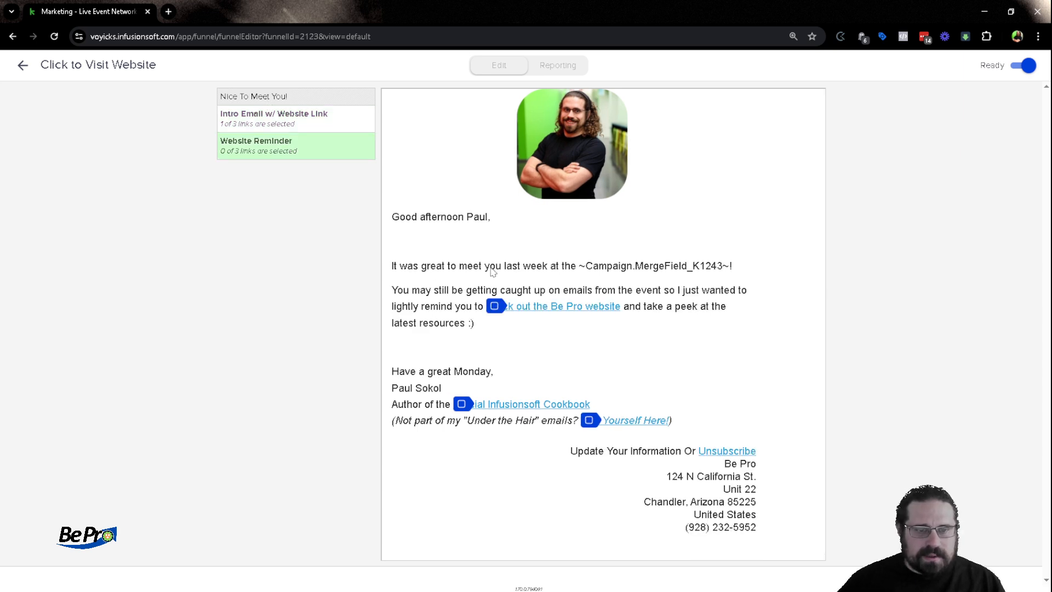
drag(565, 267, 586, 269)
click(586, 269)
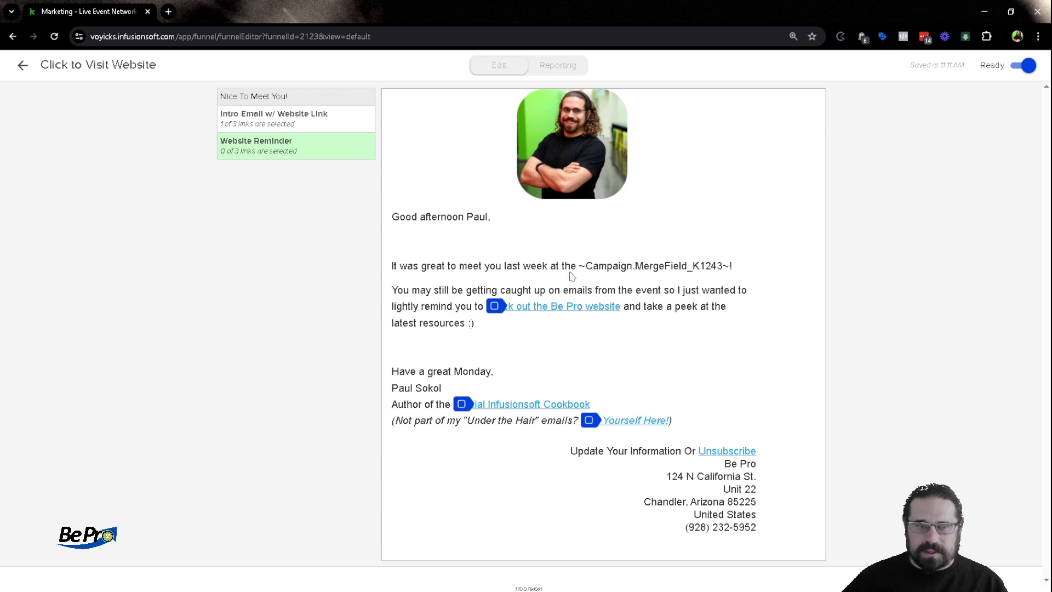
click(494, 306)
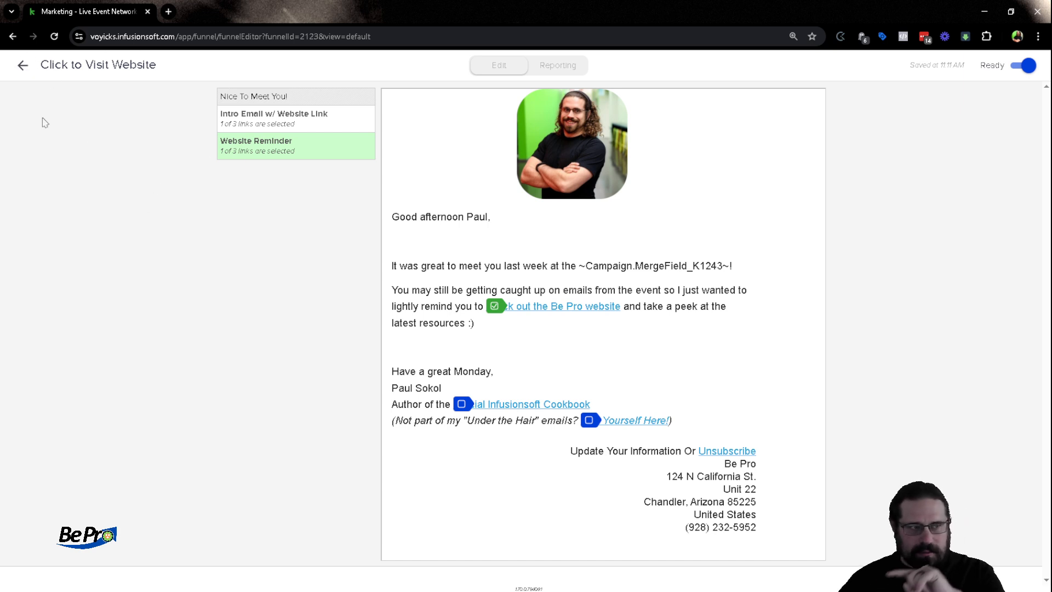
Remove the word "the" before the event name merge field in the Nice To Meet You! sequence's Website Reminder email and save its content
click(22, 64)
double_click(454, 285)
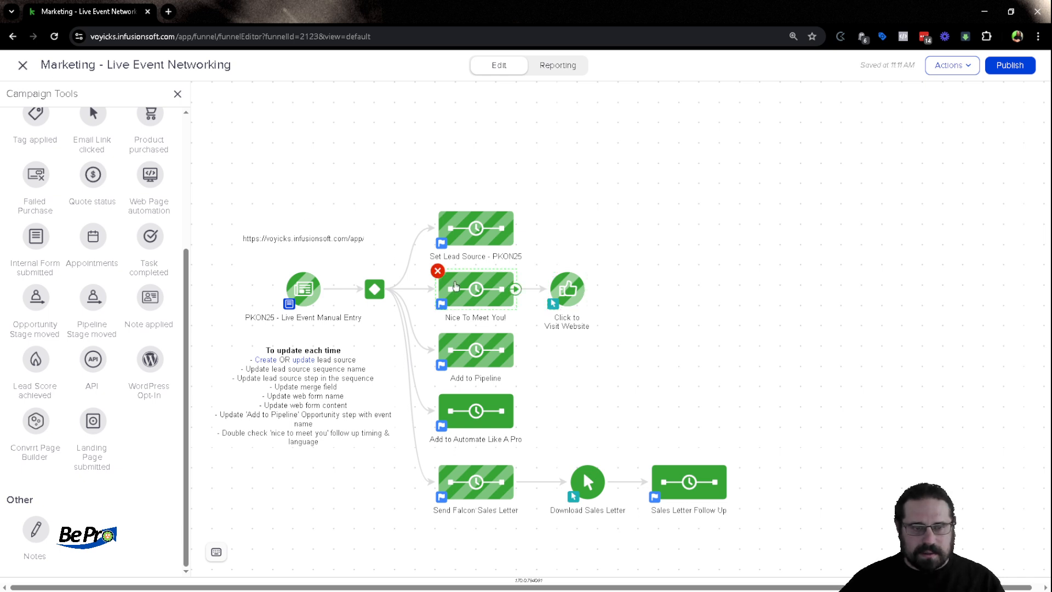
click(623, 162)
double_click(623, 162)
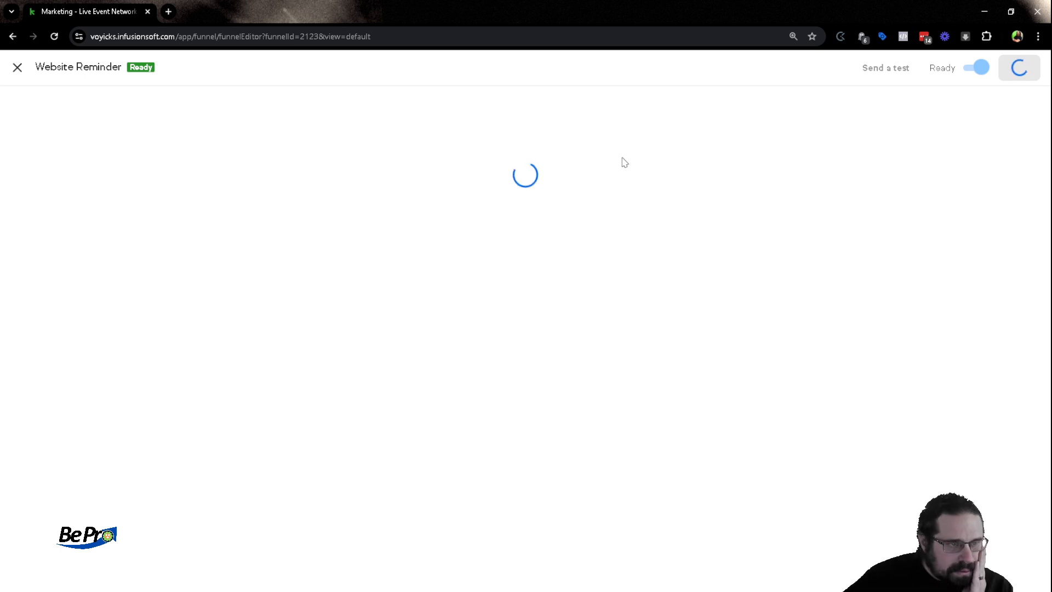
click(820, 340)
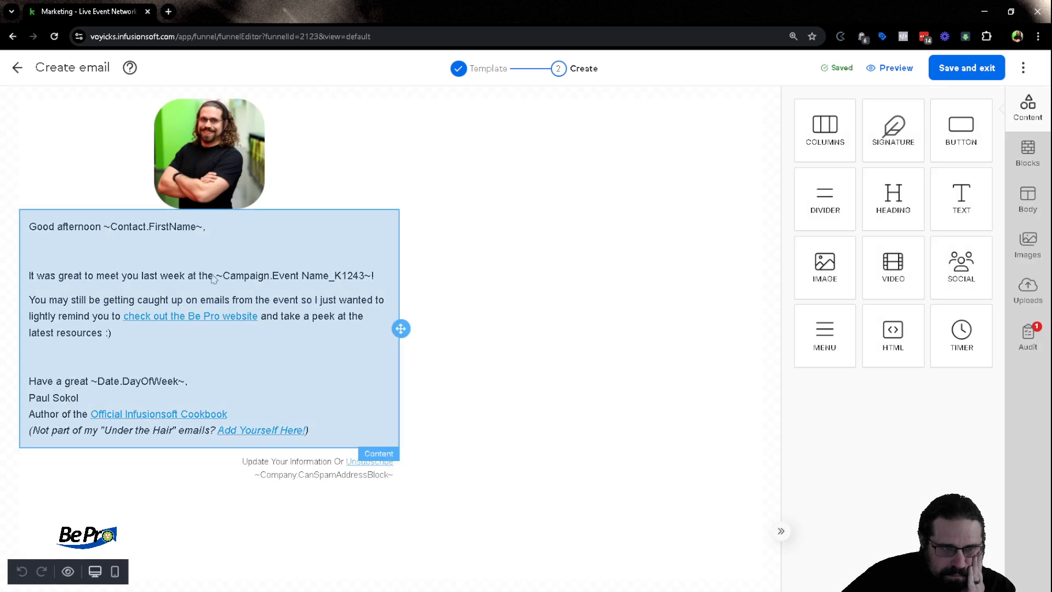
click(210, 278)
triple_click(211, 278)
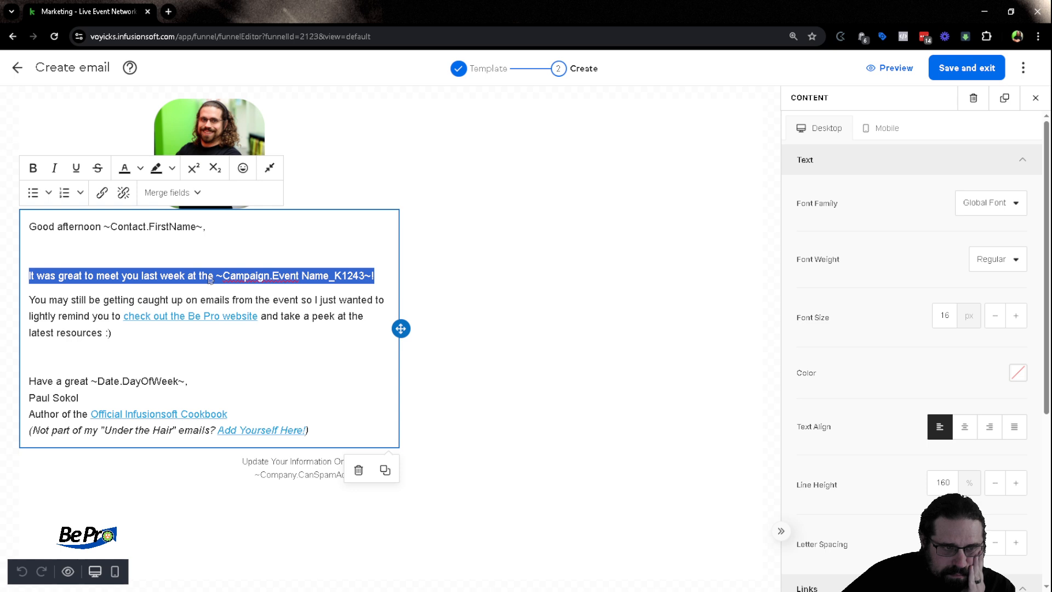
click(196, 291)
double_click(207, 276)
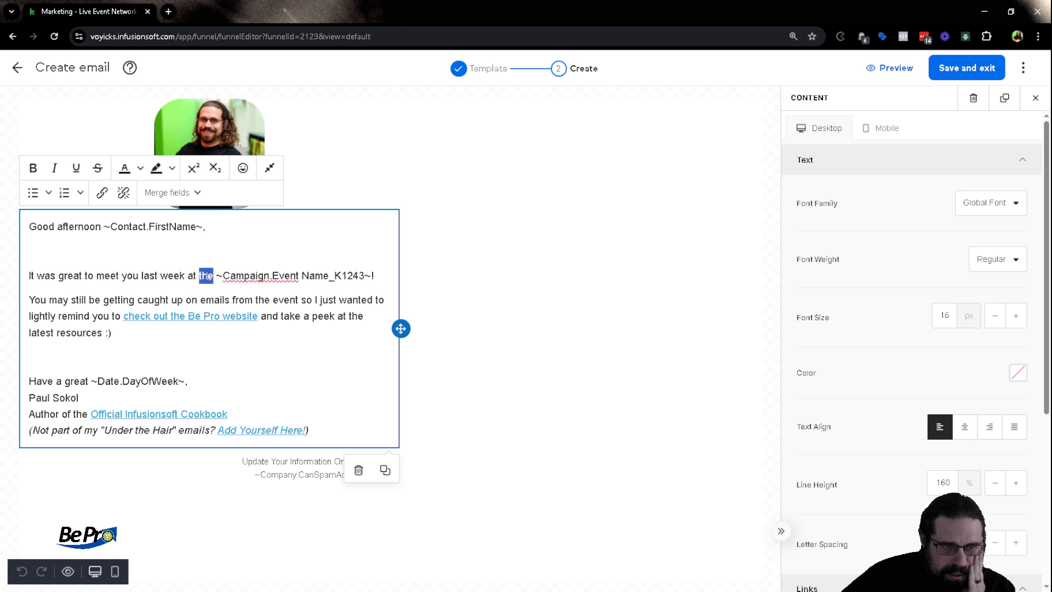
key(BackSpace)
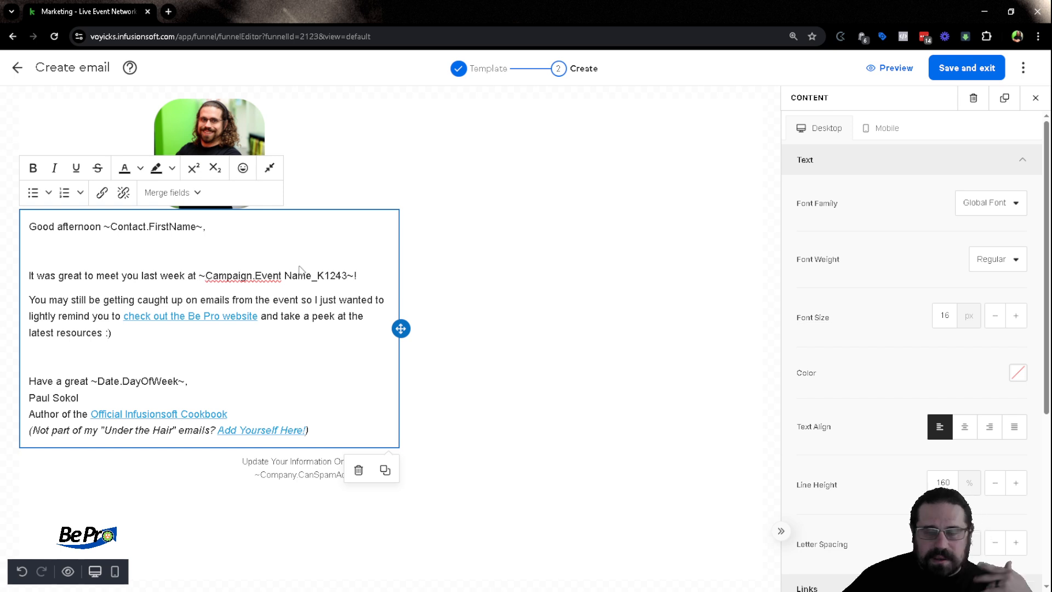
click(771, 207)
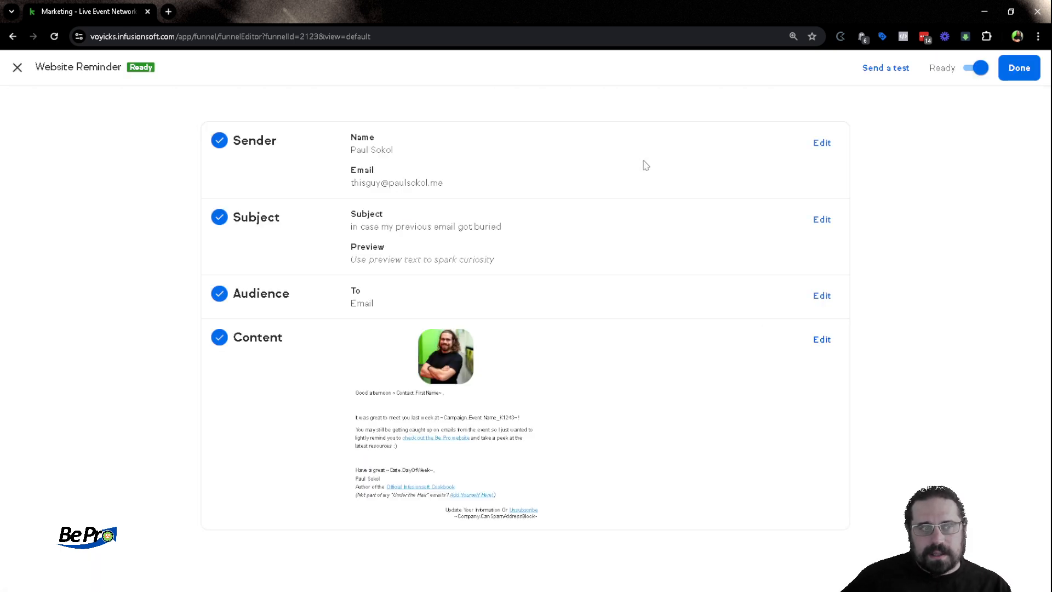
Close the corrected Website Reminder email and go back to the automation overview
click(1011, 71)
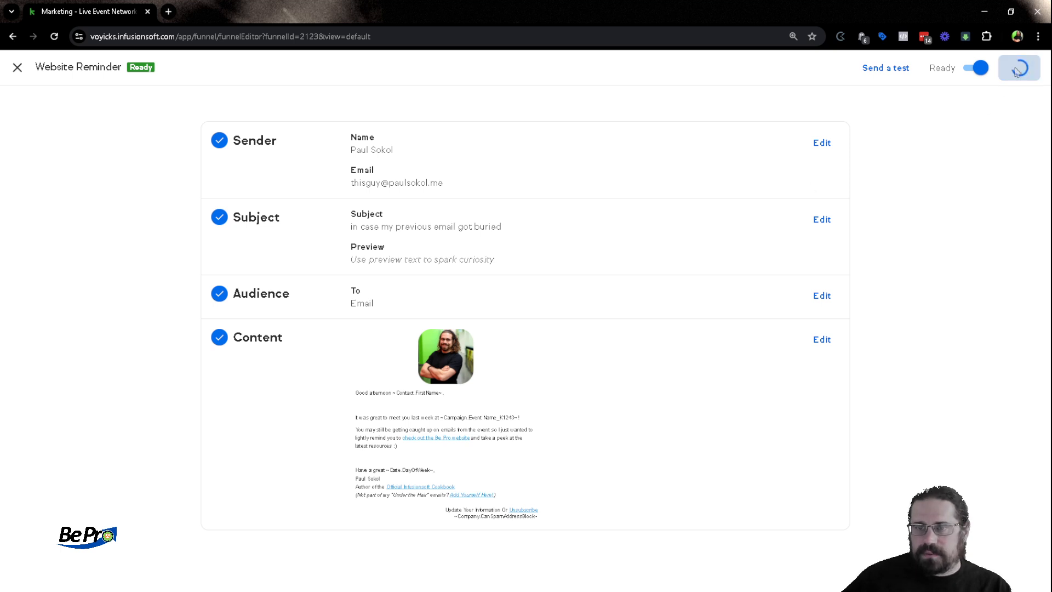
click(846, 270)
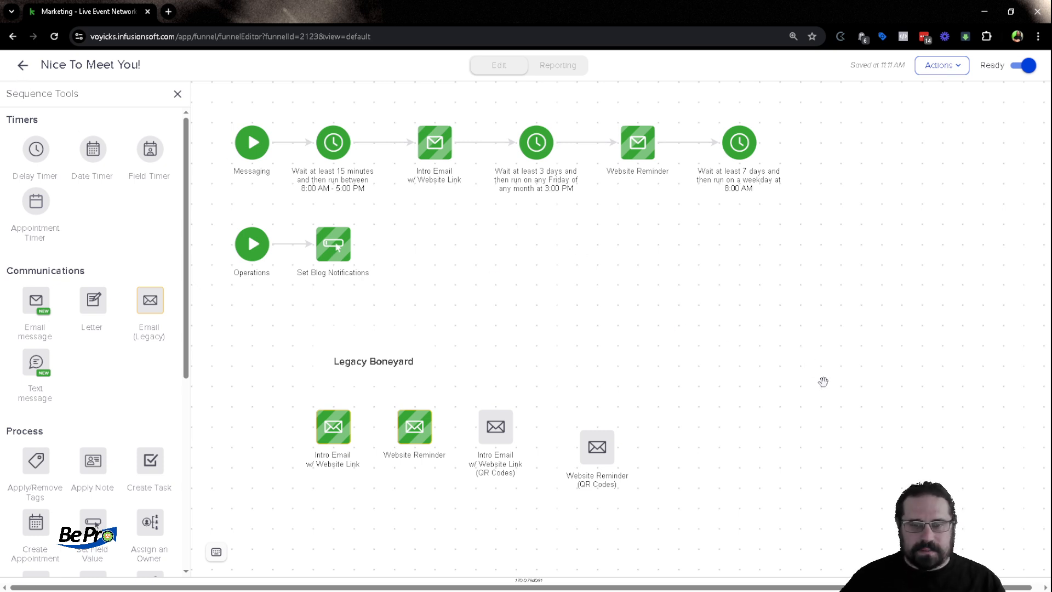
click(23, 67)
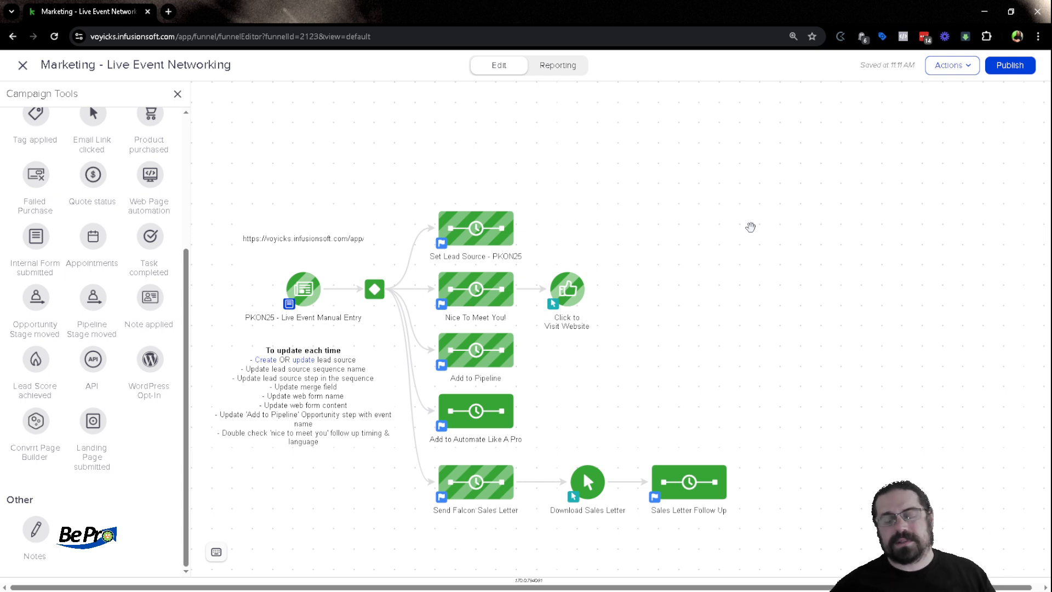
Publish the Marketing - Live Event Networking automation despite the checklist items and return to its edit view
click(1010, 65)
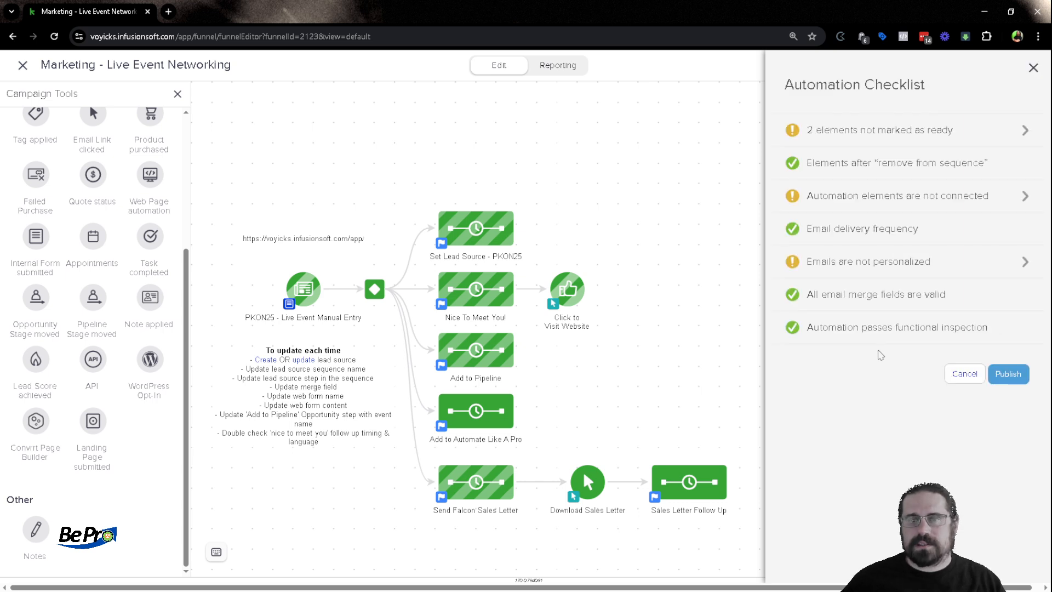
click(1013, 378)
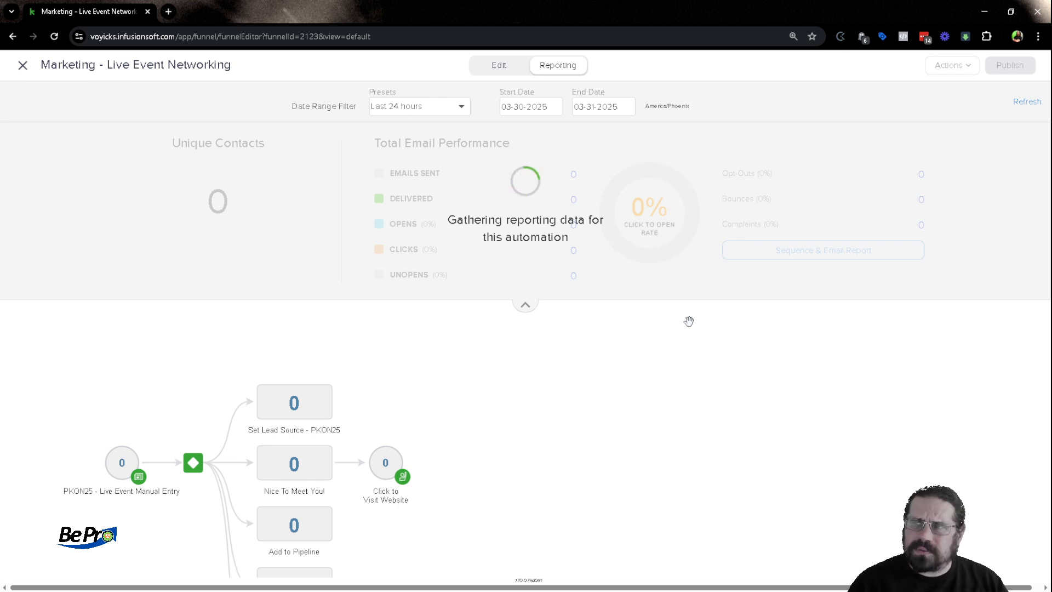
click(481, 71)
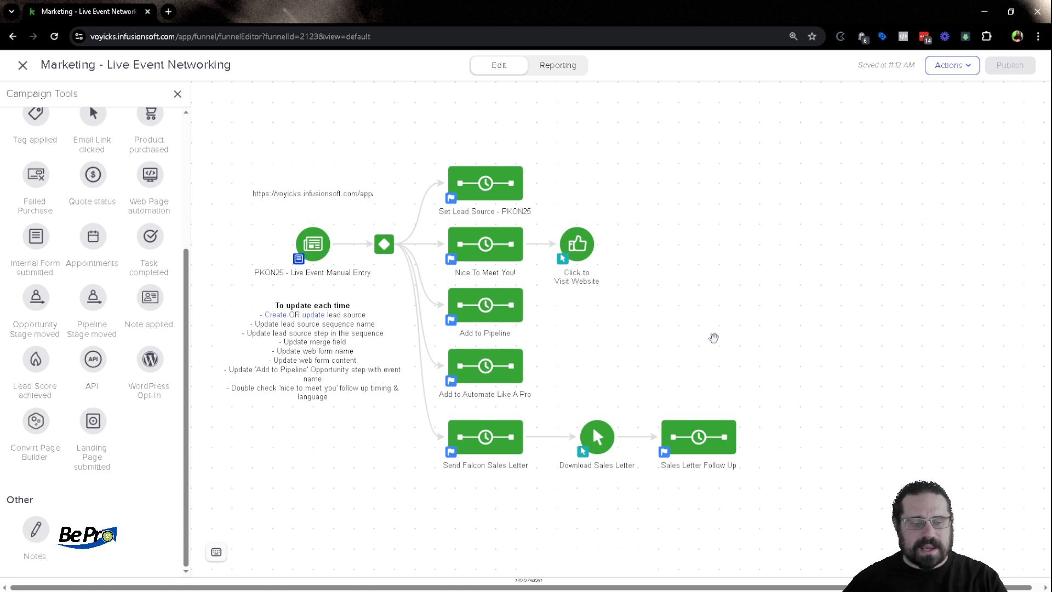
Open the bookmarked C Suite Leads page in an Incognito window, review the PKON25 new contact form, and return to the automation
key(ctrl+shift+b)
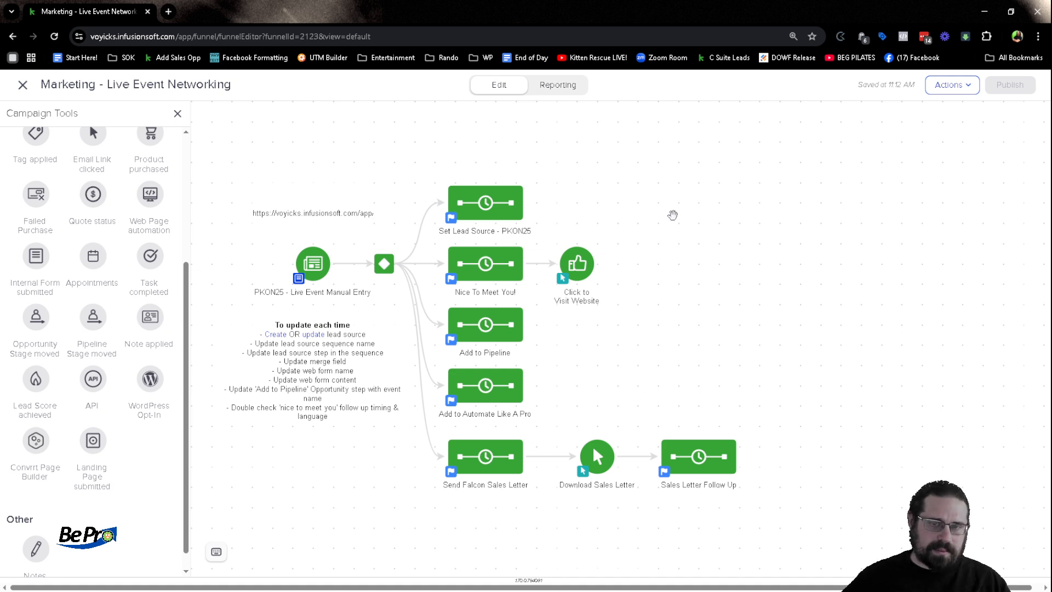
right_click(728, 61)
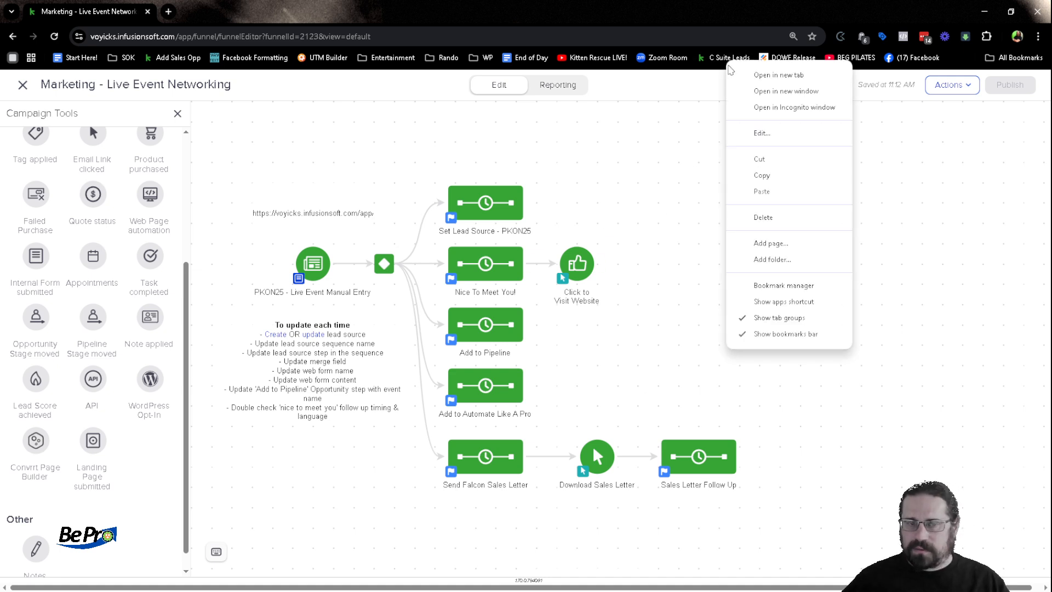
click(764, 109)
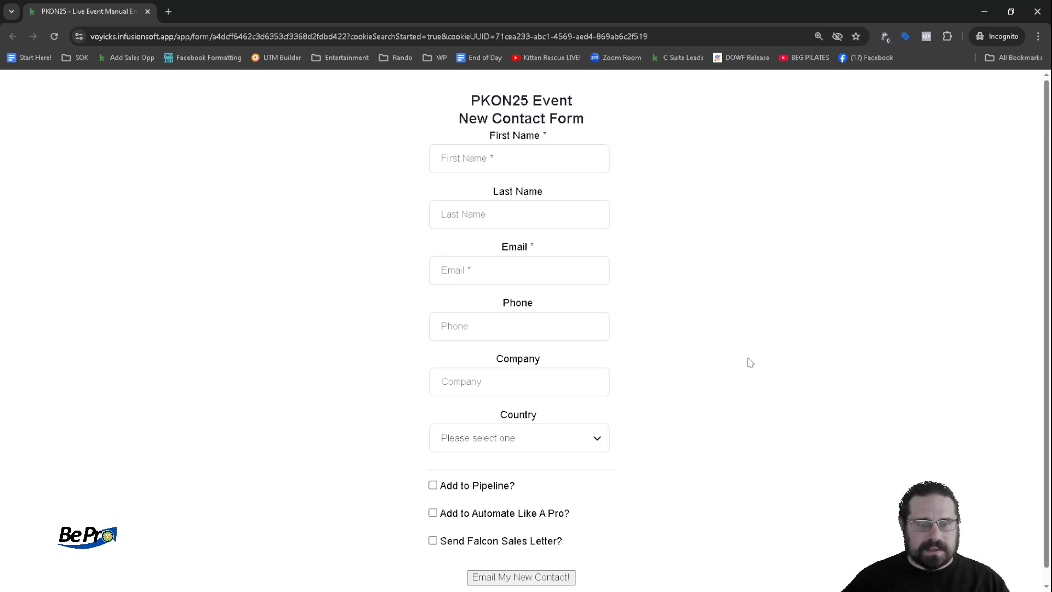
scroll(685, 359, down, 1)
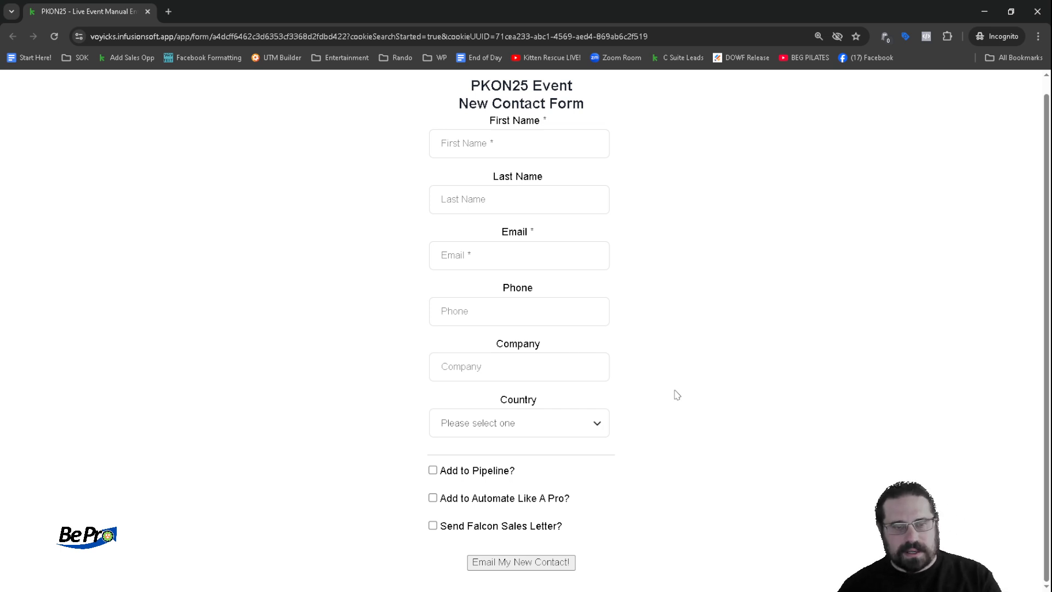
key(alt+Tab)
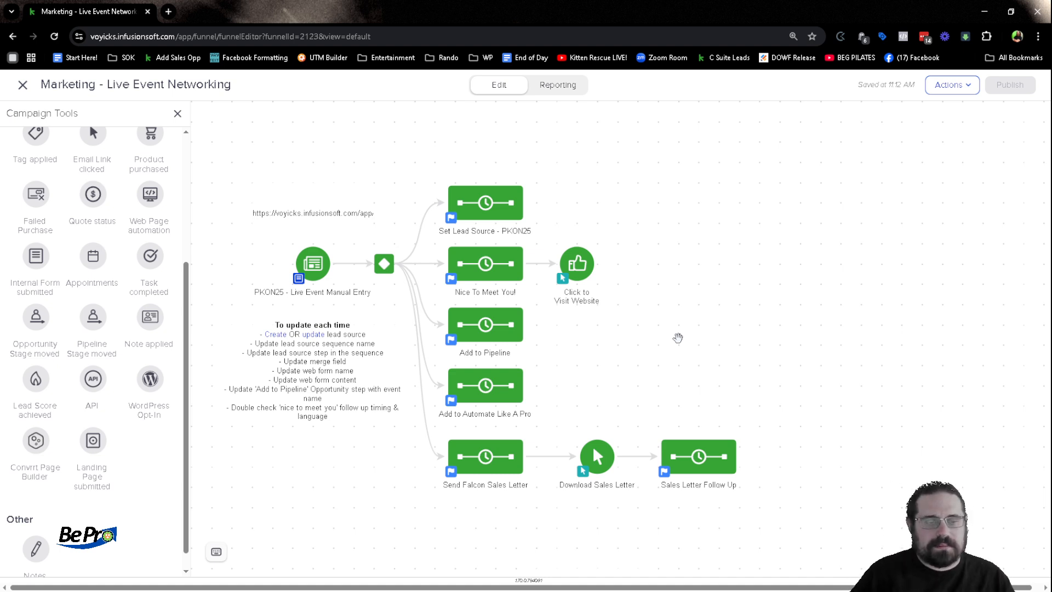
key(ctrl+shift+b)
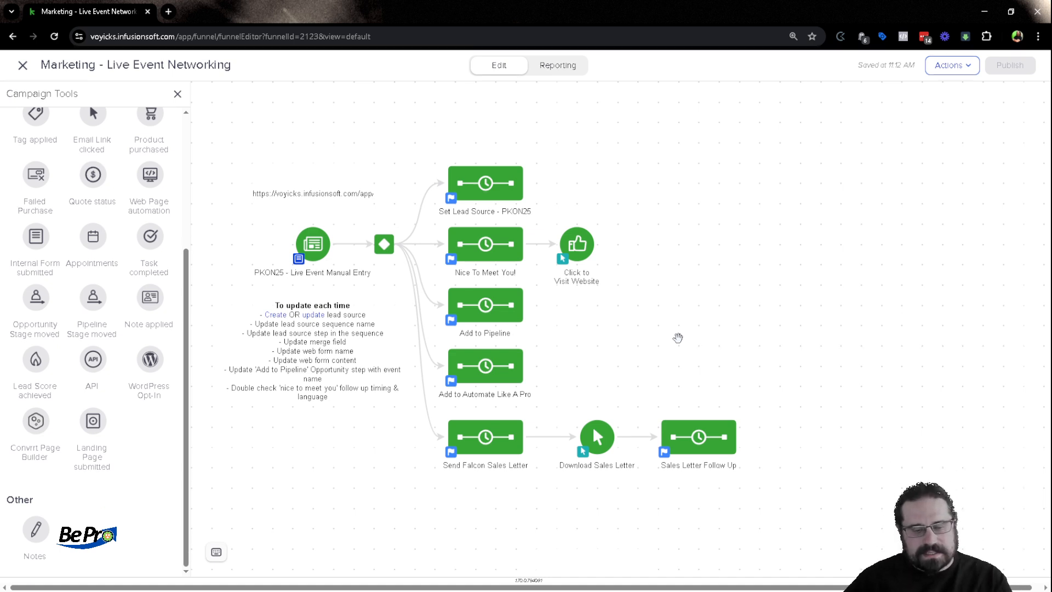